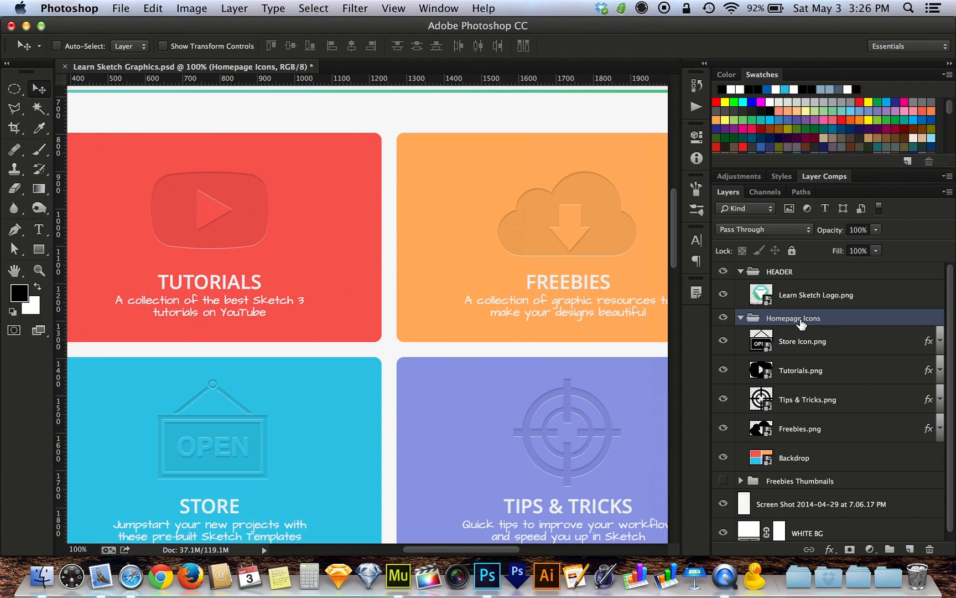
Rename the Homepage Icons layer group to "Homepage Icons.jpg"
double_click(800, 320)
key("Right")
type(".jpg")
key("Return")
Switch to the Finder and preview the generated Homepage Icons.jpg in the Learn Sketch Graphics-assets folder
key("ctrl+Up")
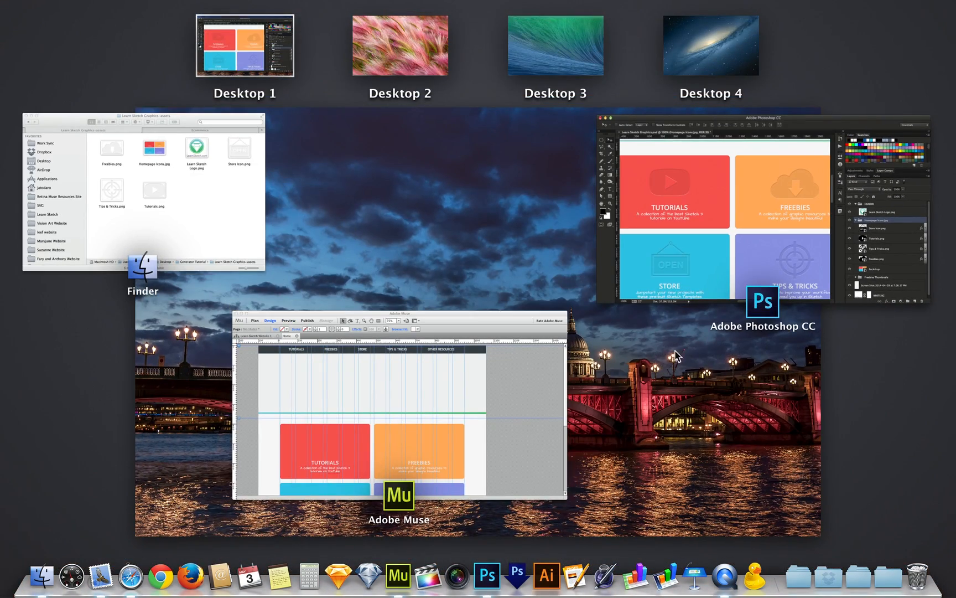
left_click(193, 224)
left_click(507, 161)
left_click_drag(519, 164, 515, 189)
left_click(600, 244)
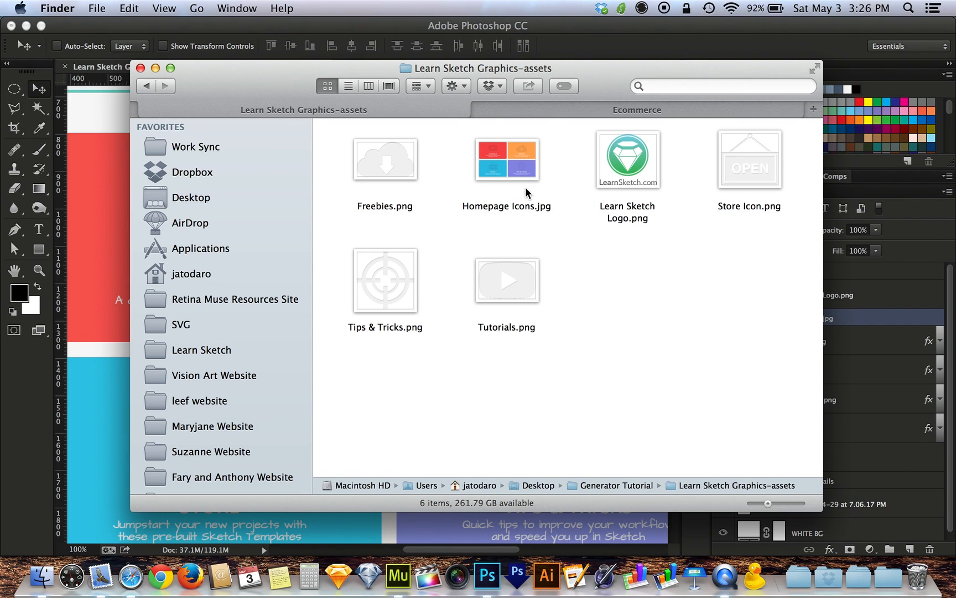
key("space")
left_click(513, 143)
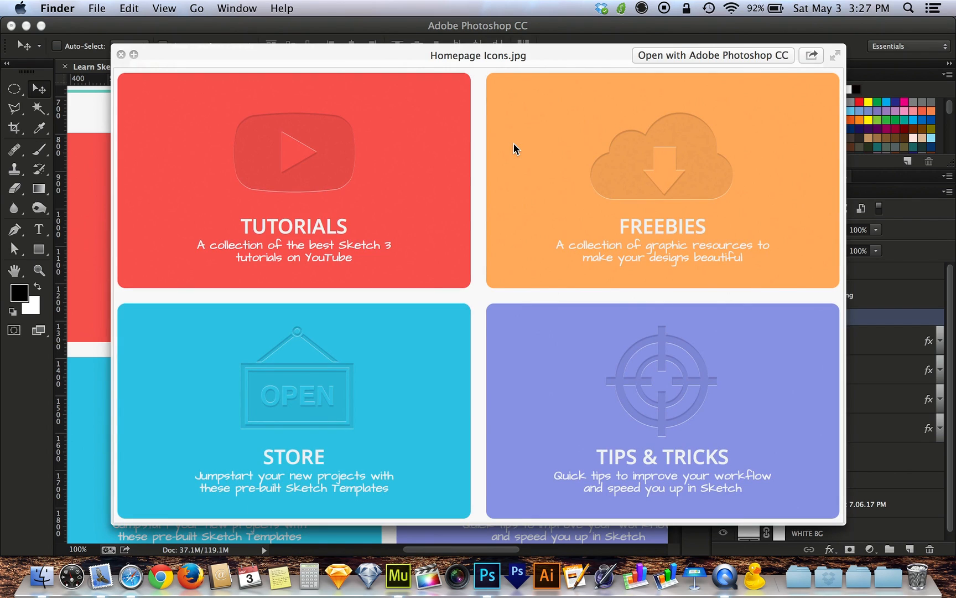
key("space")
left_click(551, 239)
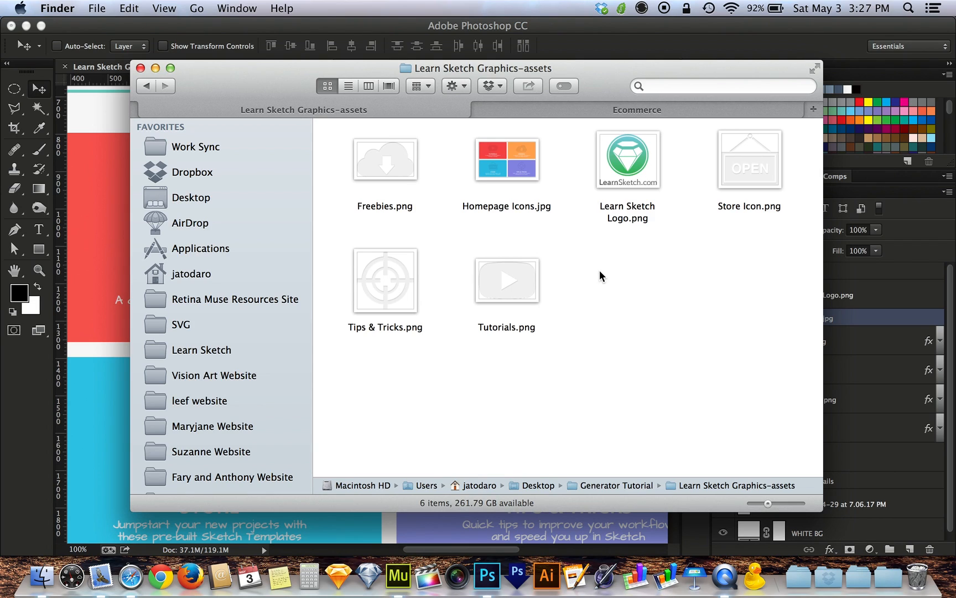
Preview Tutorials.png and compare it with Homepage Icons.jpg in the assets folder
left_click(519, 279)
key("space")
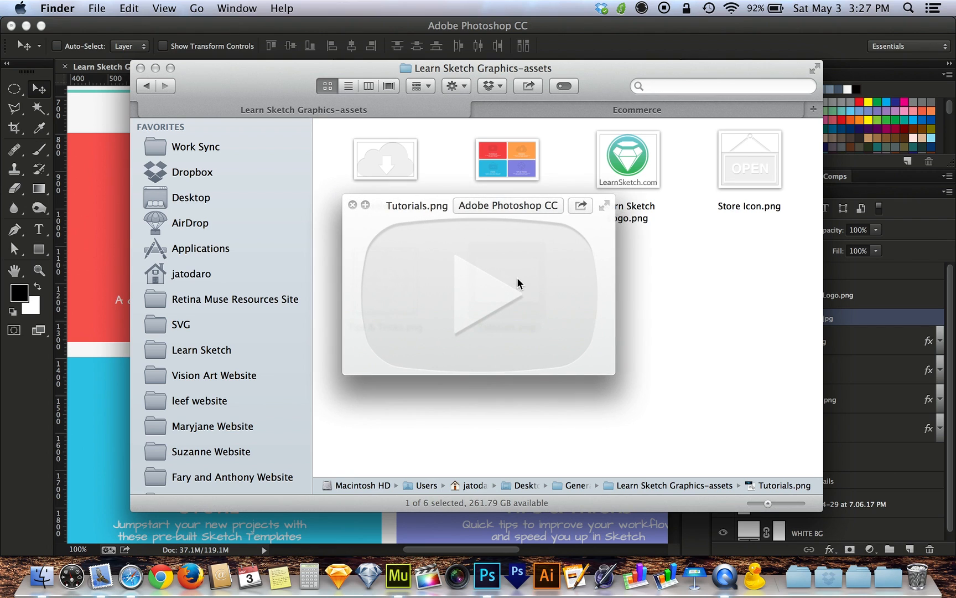
key("Up")
key("space")
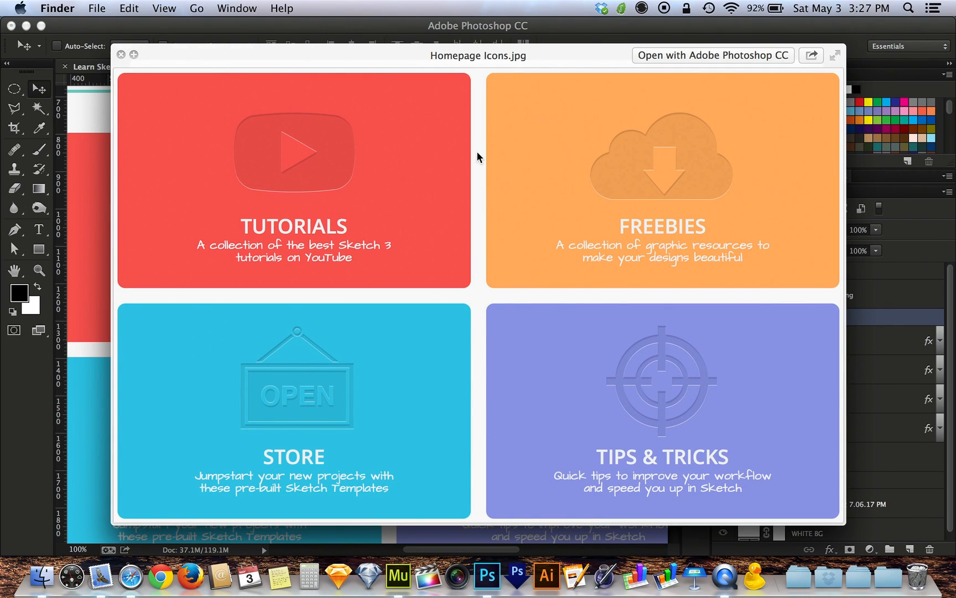
key("space")
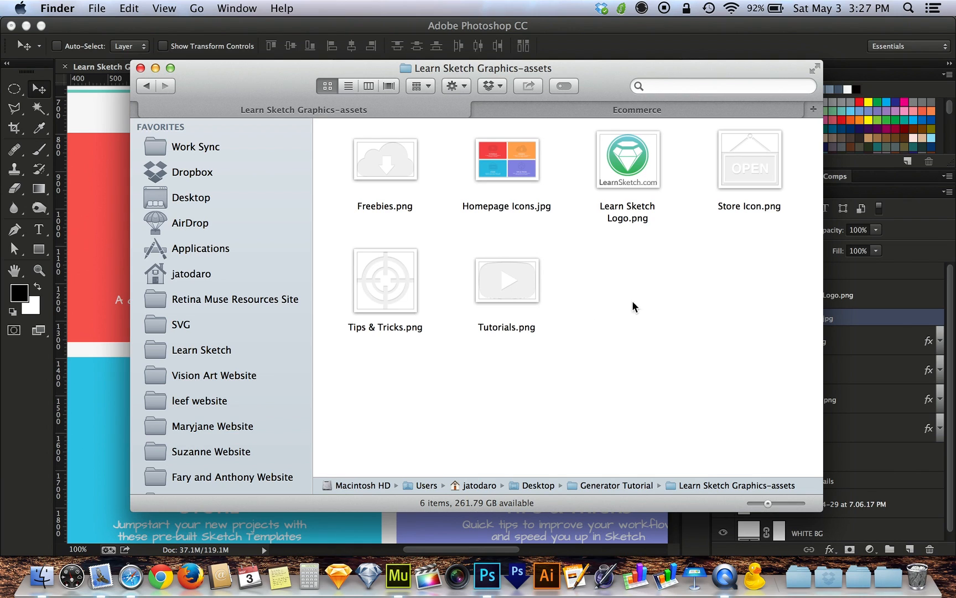
left_click(880, 321)
left_click(839, 343)
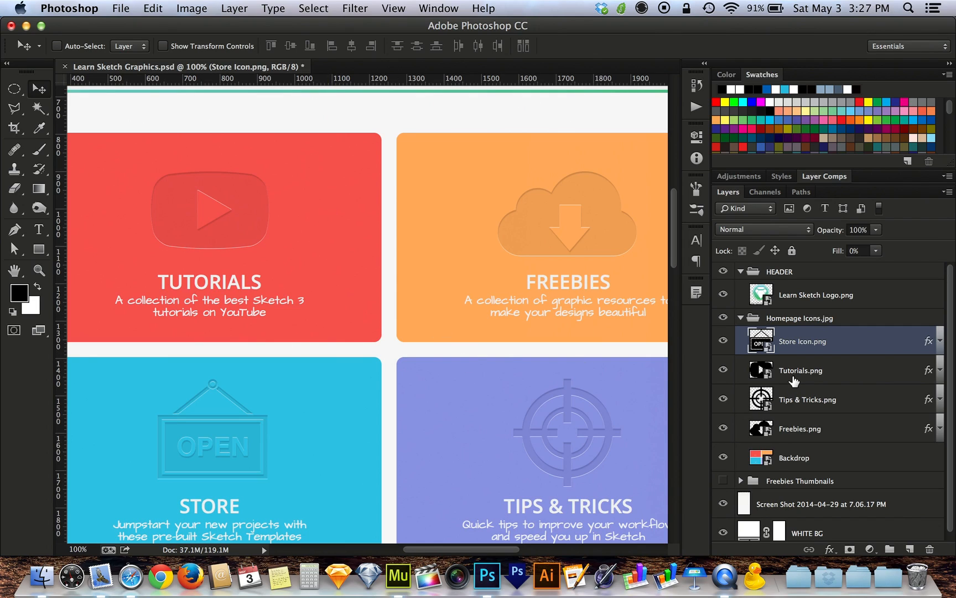
double_click(798, 342)
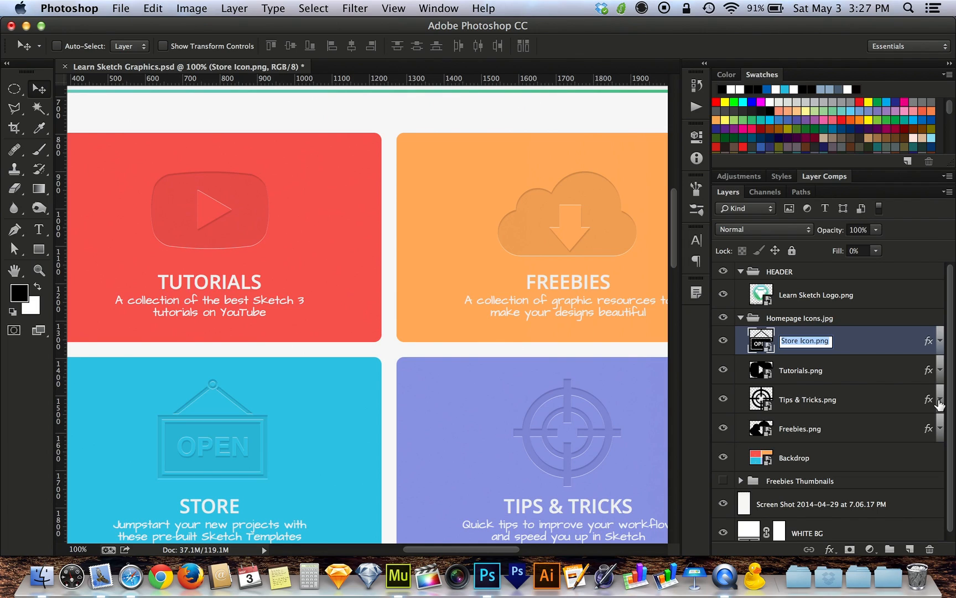
left_click(825, 341)
type("@2")
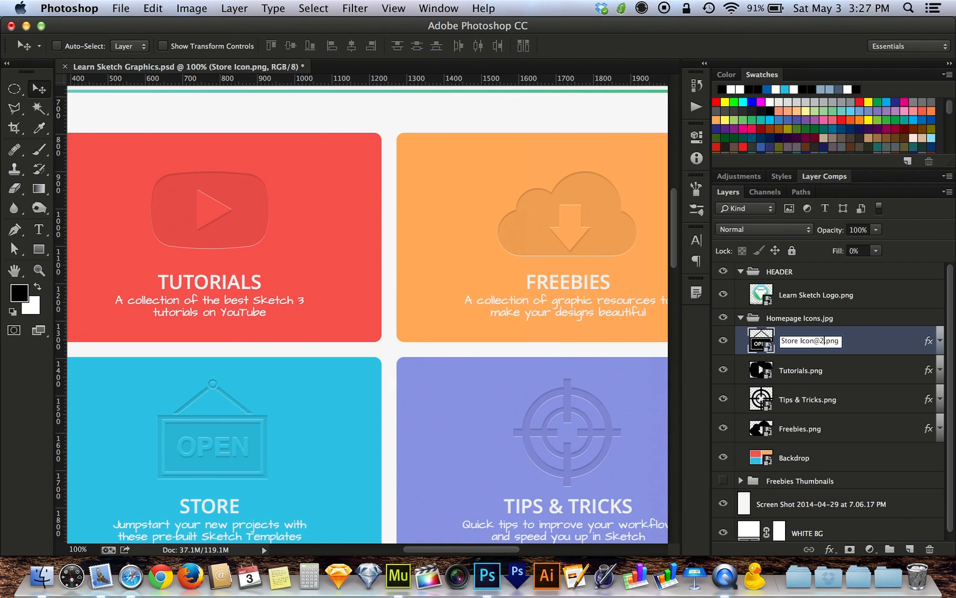
type("x")
type("Store ")
type("Icon")
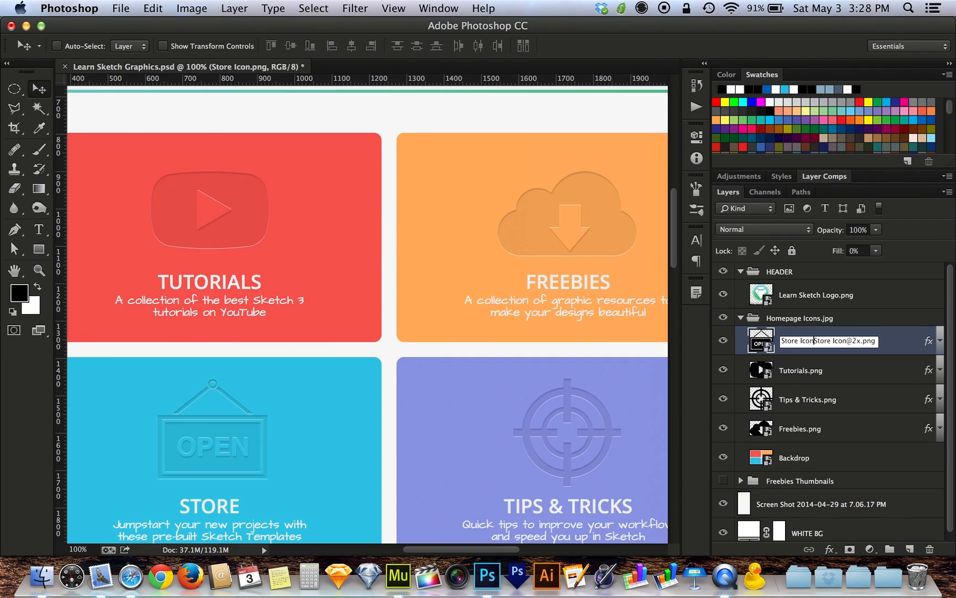
type(".png,")
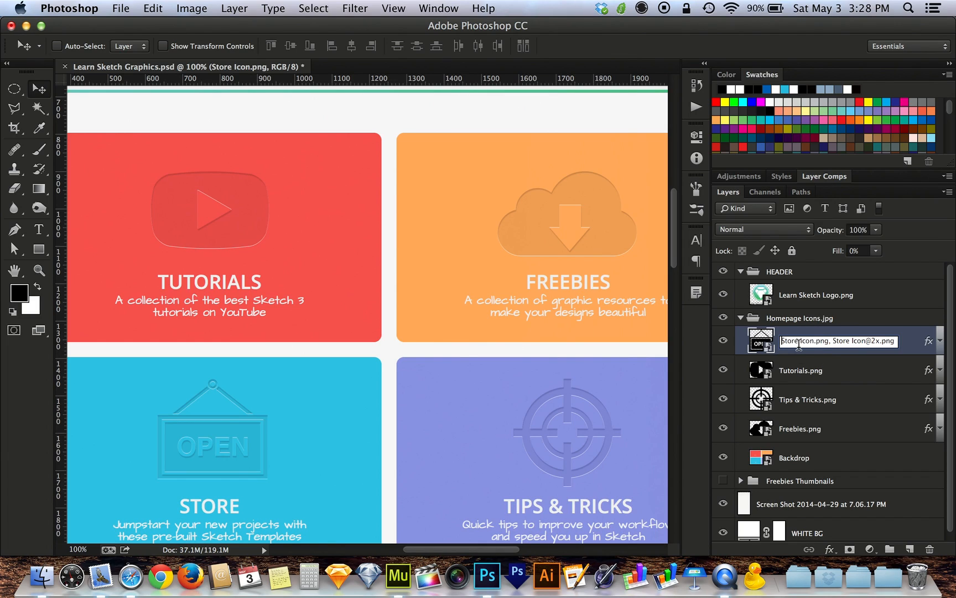
type("50%")
key("Return")
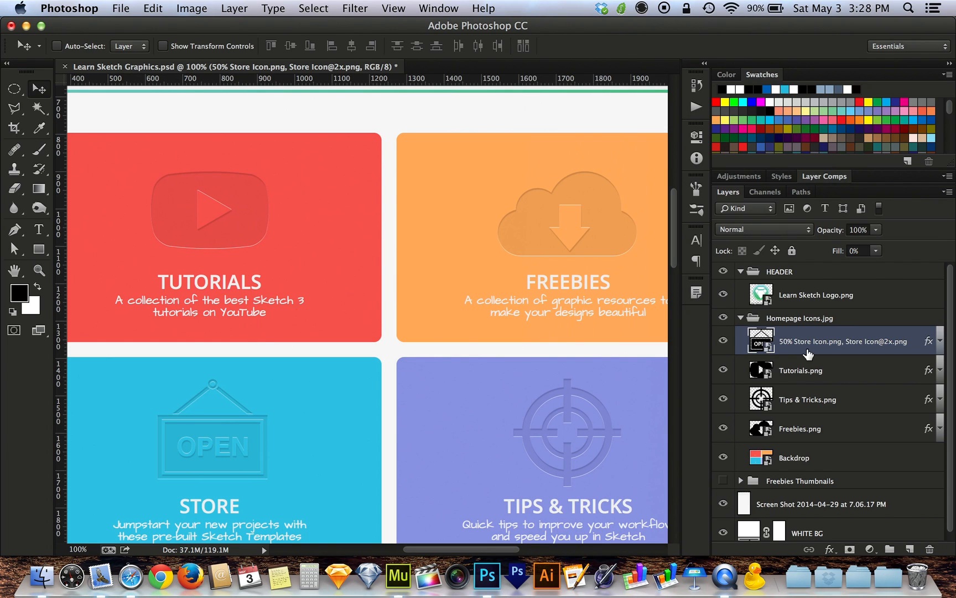
key("ctrl+Up")
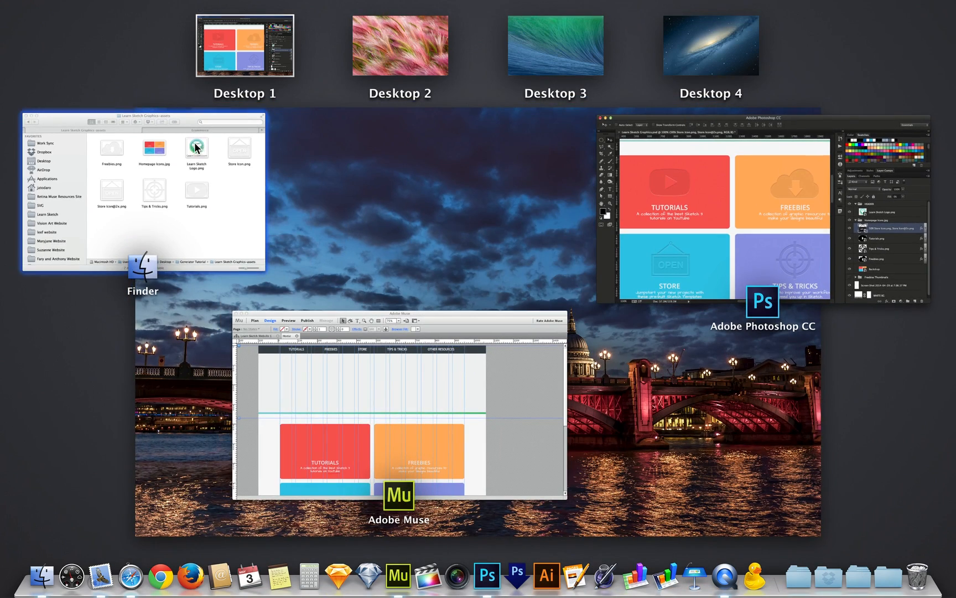
left_click(166, 176)
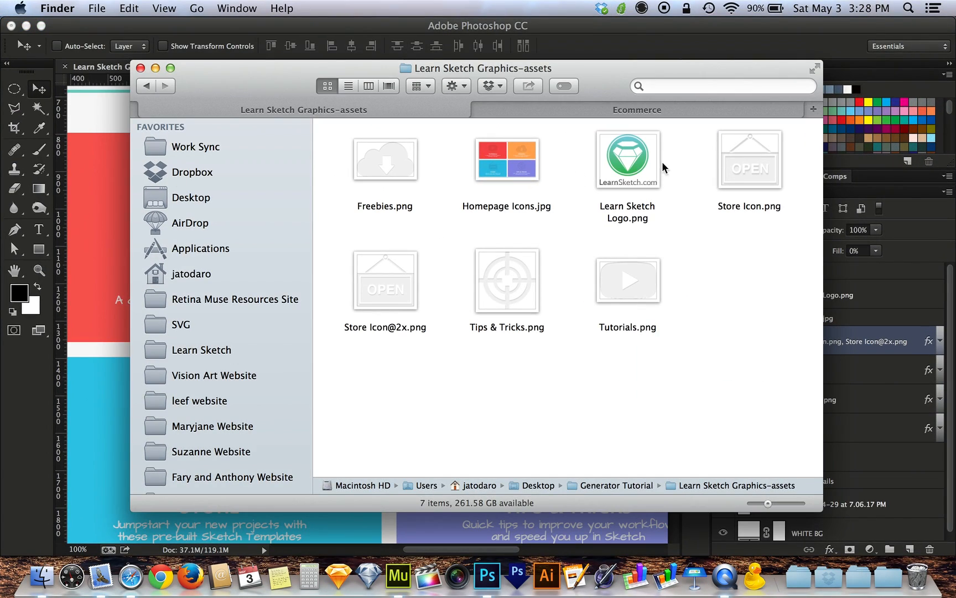
left_click(728, 175)
key("space")
key("space")
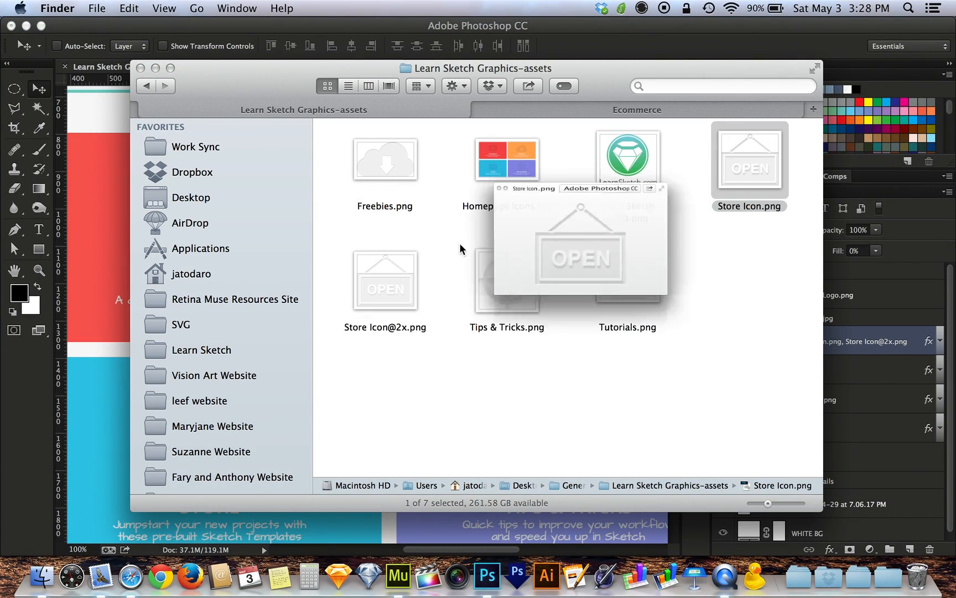
left_click(379, 274)
key("space")
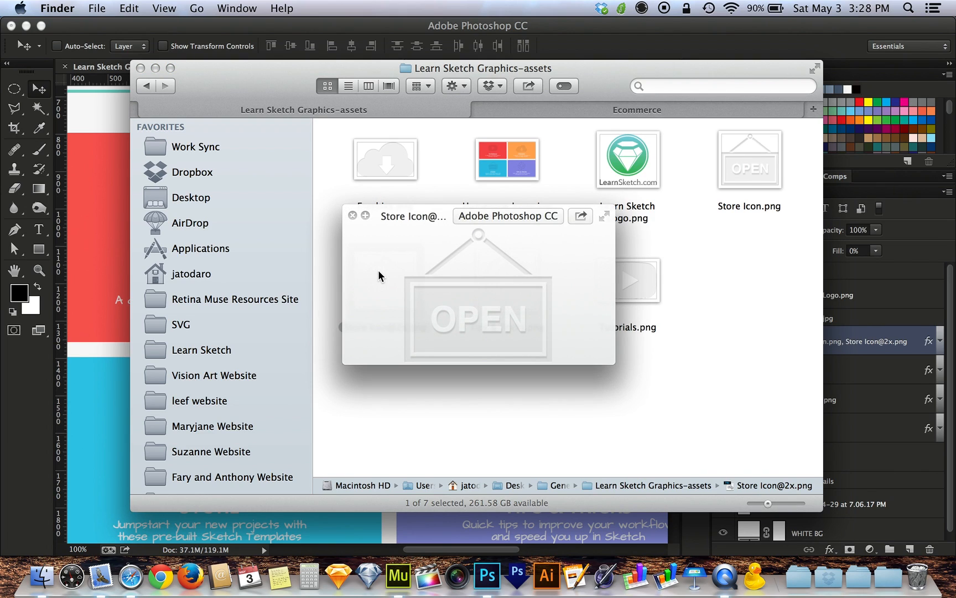
key("space")
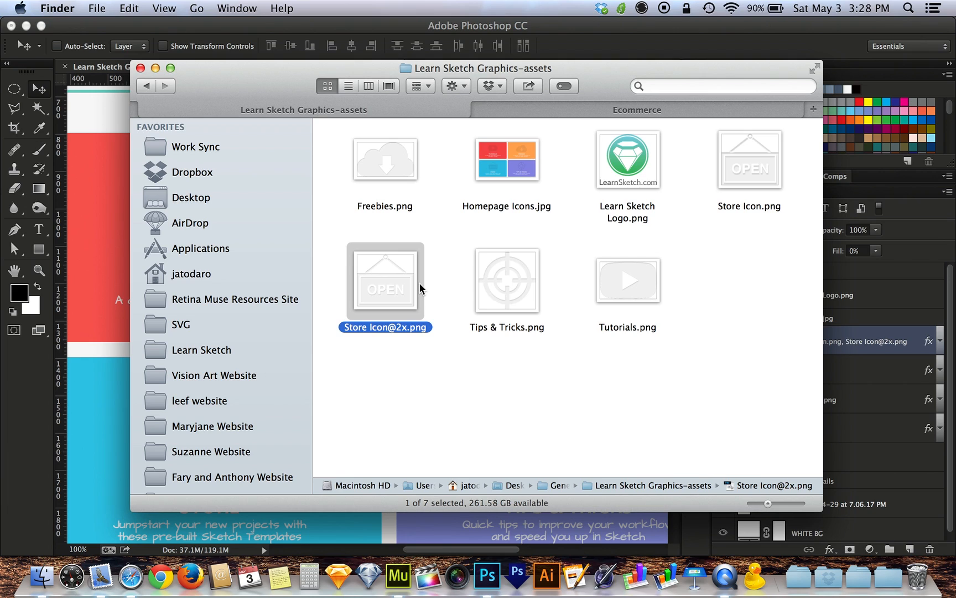
left_click(579, 388)
Place the full-size Freebies.png from the assets folder on the Home page in Adobe Muse and delete it again
left_click(899, 367)
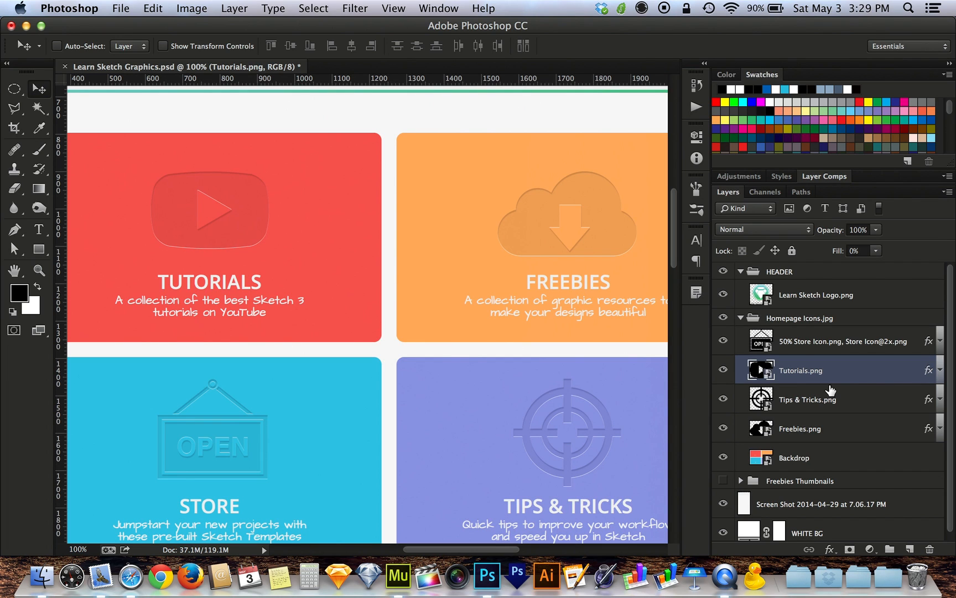
key("ctrl+Up")
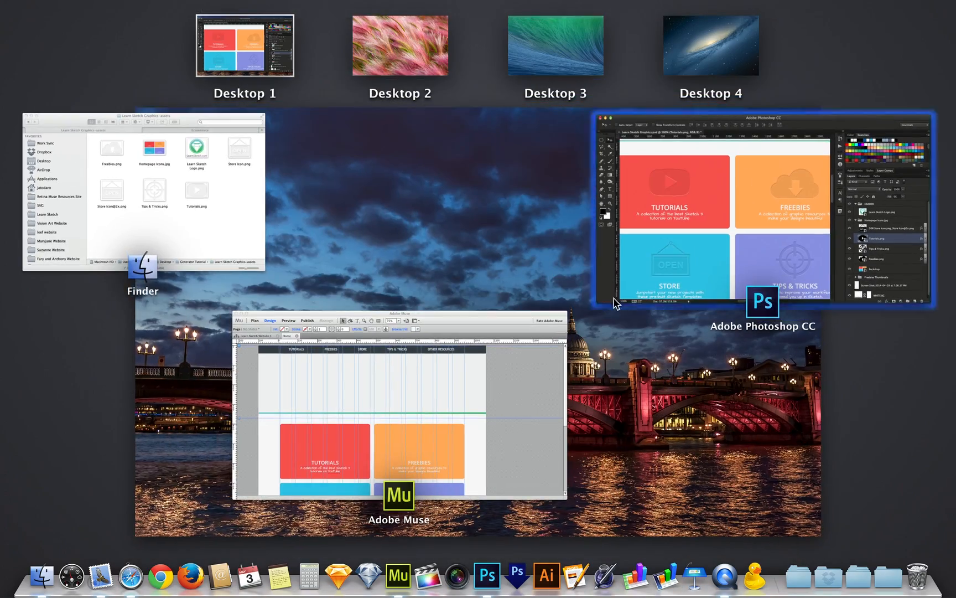
left_click(292, 344)
key("ctrl+Up")
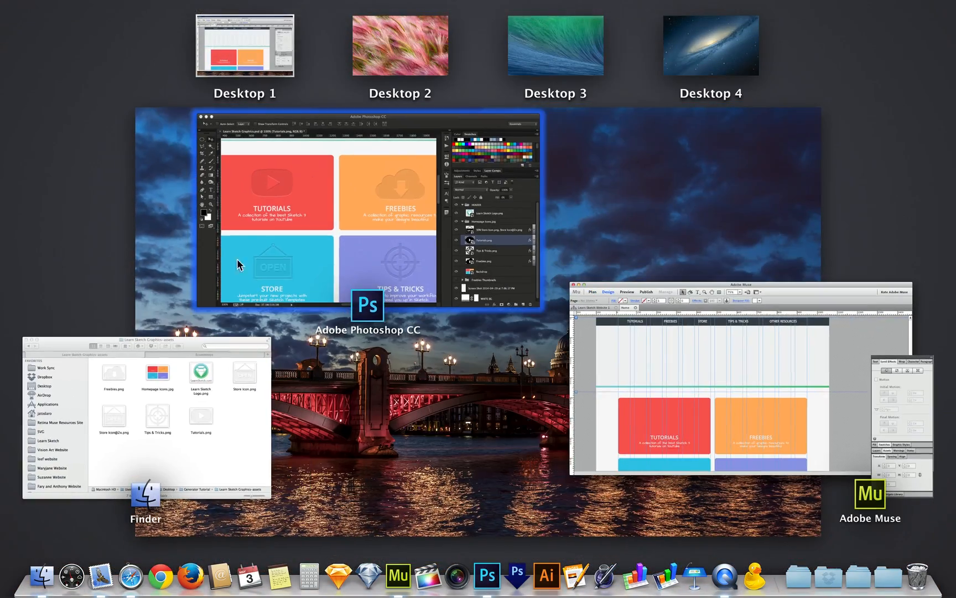
left_click(183, 397)
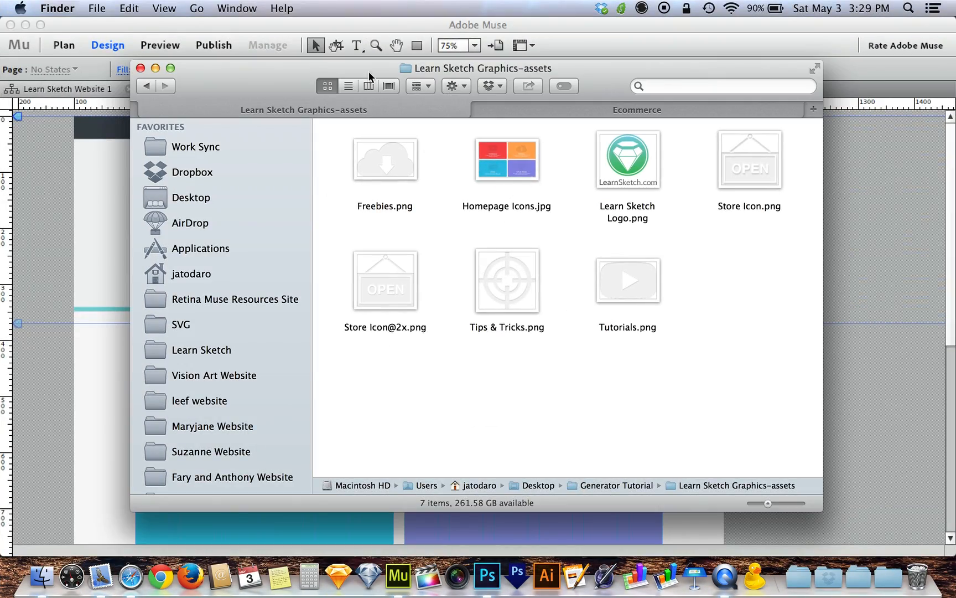
left_click_drag(424, 145, 312, 267)
left_click(770, 188)
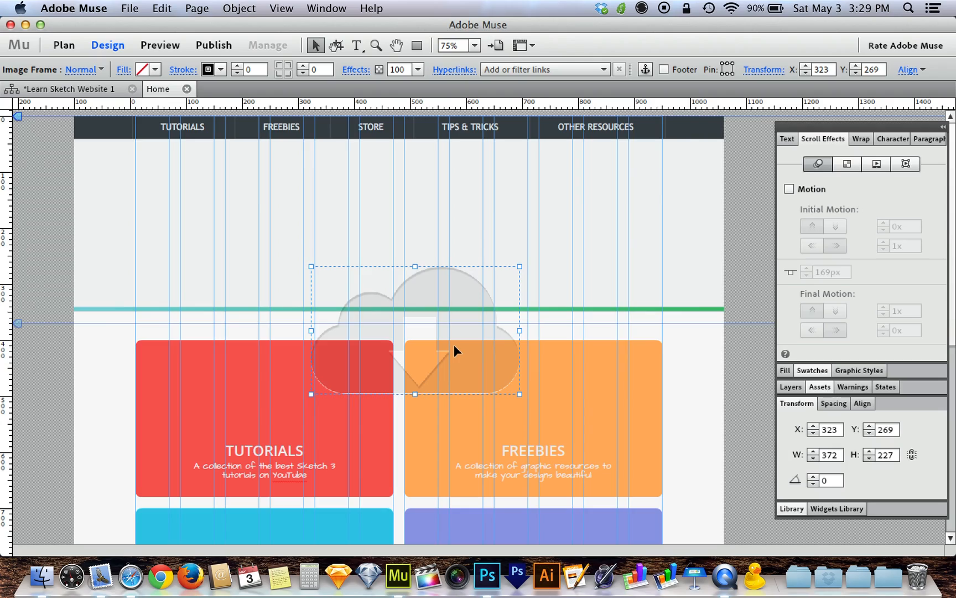
key("Delete")
Switch to Photoshop and rename the Tutorials.png layer to "50% Tutorials.png"
key("ctrl+Up")
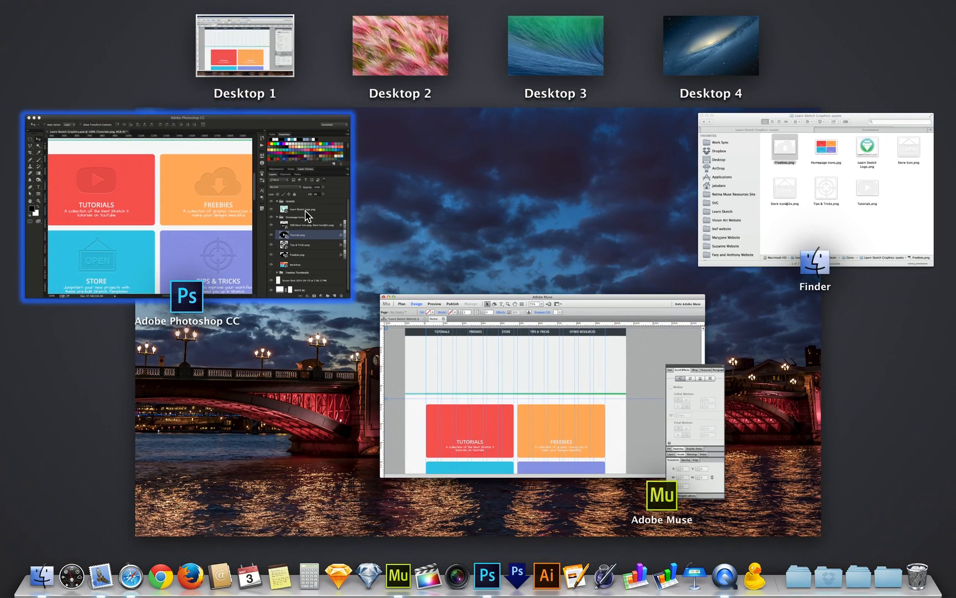
left_click(307, 216)
double_click(803, 369)
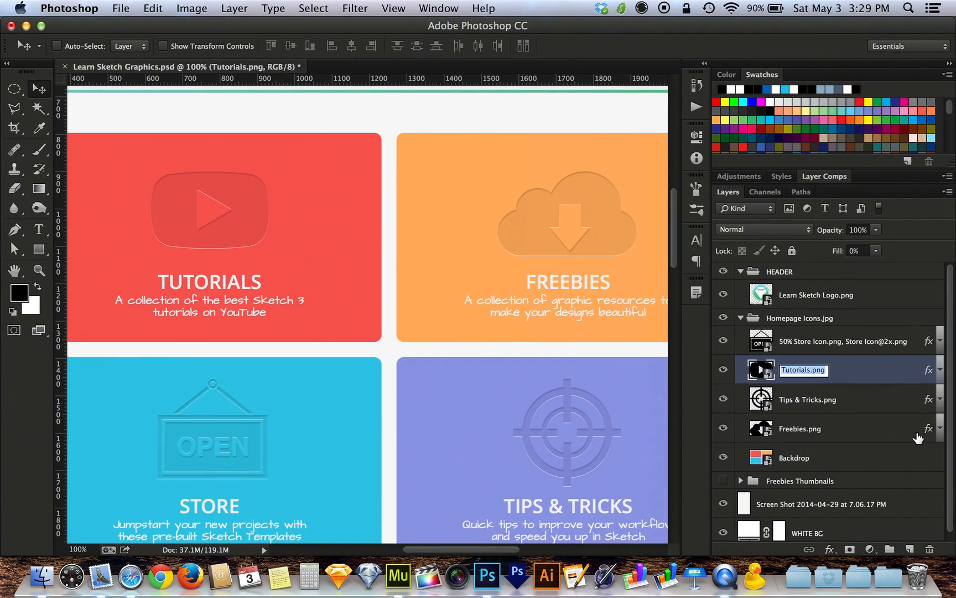
left_click(791, 370)
type("50%")
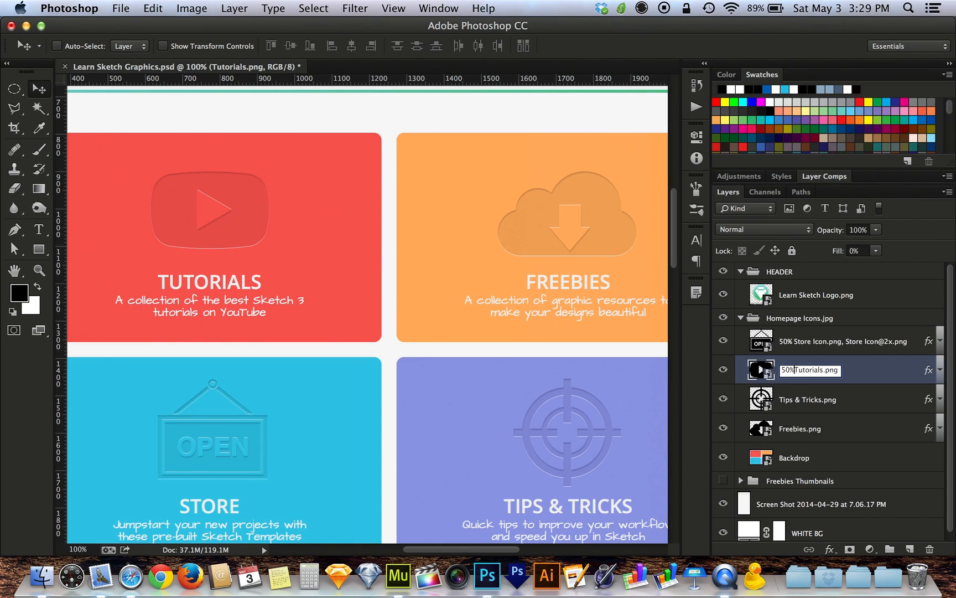
key("Return")
Rename the Tips & Tricks.png layer to "50% Tips & Tricks.png"
double_click(804, 400)
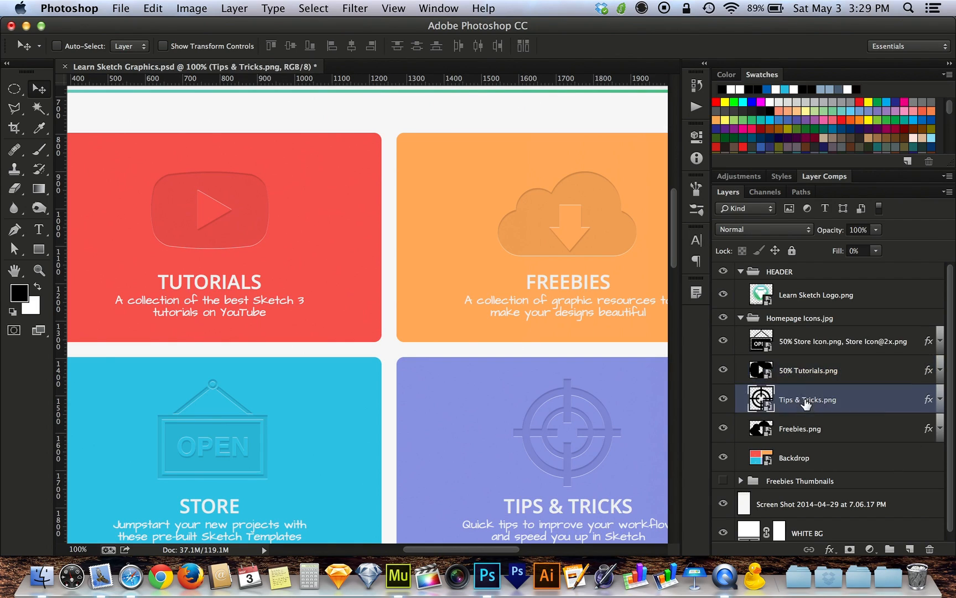
left_click(783, 399)
type("50%")
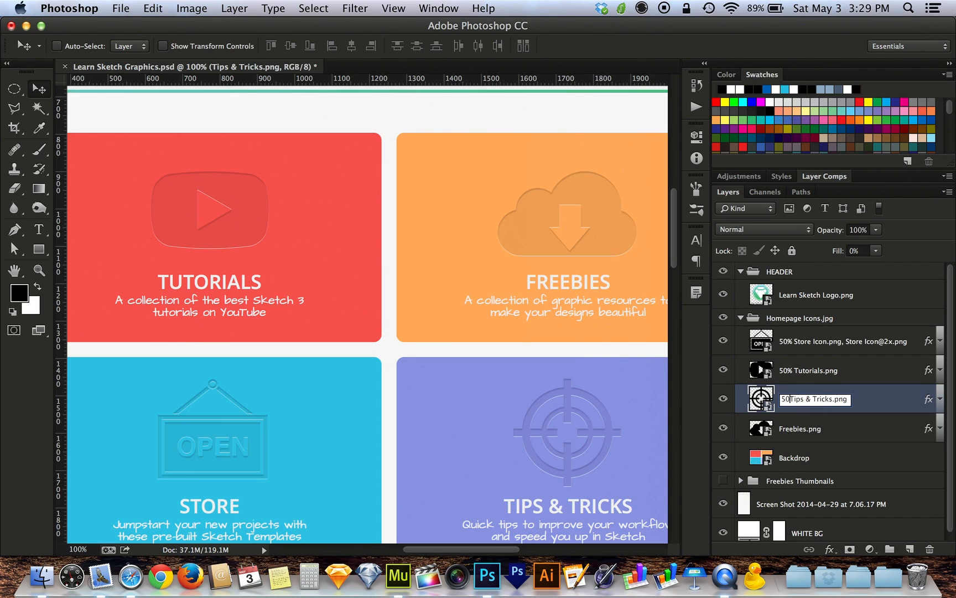
key("Return")
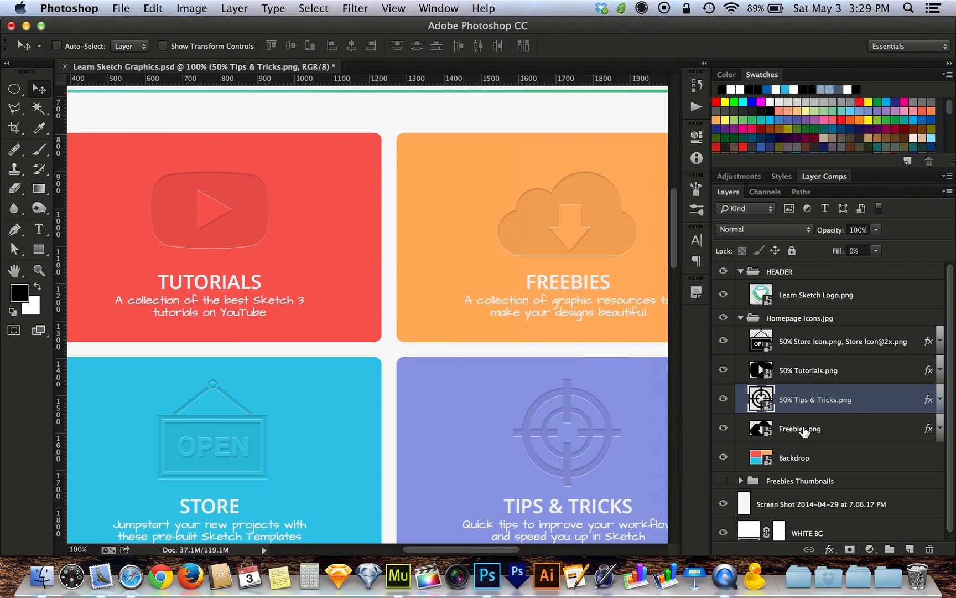
Rename the Freebies.png layer to "50% Freebies.png"
double_click(805, 427)
left_click(783, 427)
type("50%")
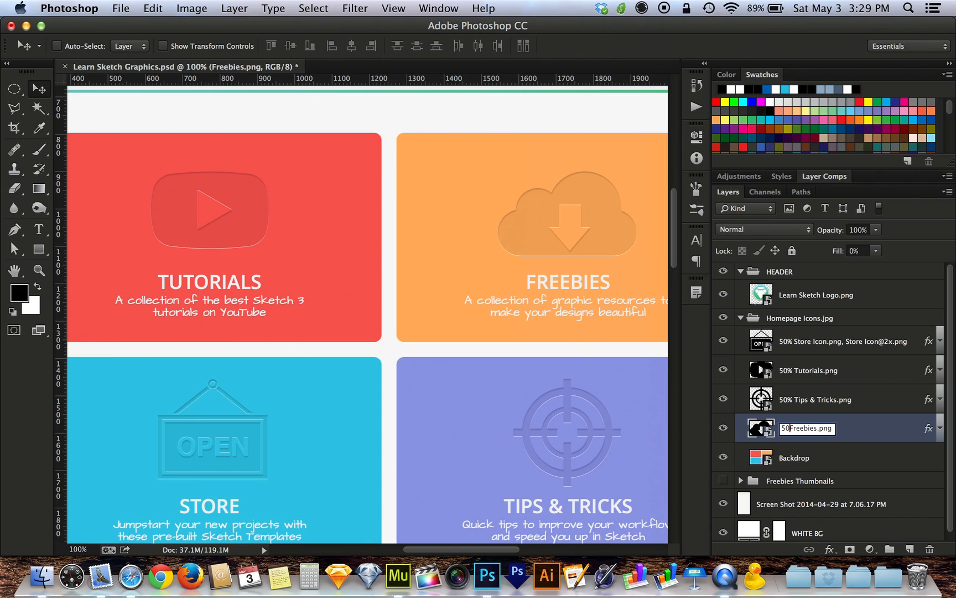
key("Return")
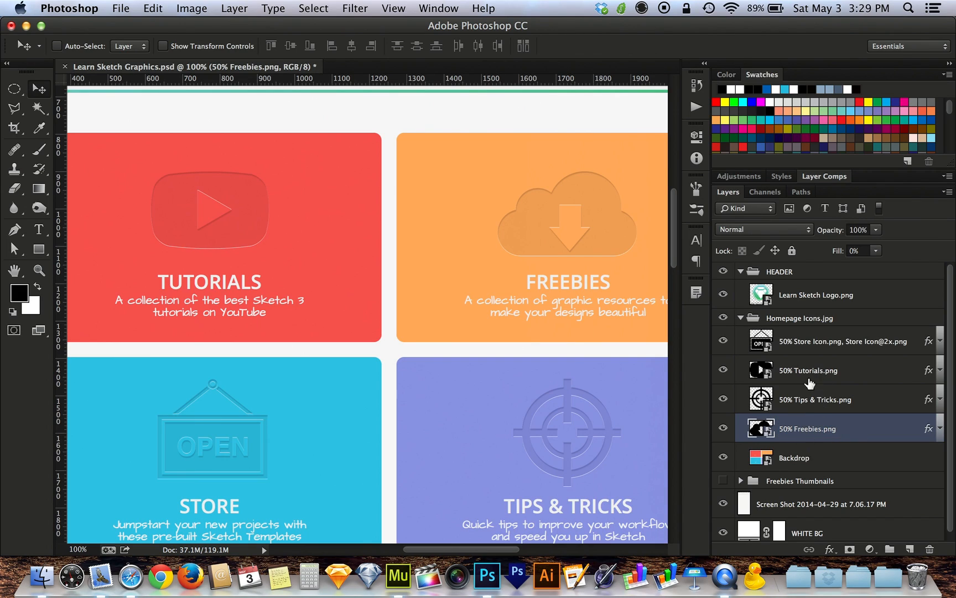
Place the regenerated Freebies.png from the assets folder on the Muse Home page, above the FREEBIES heading in the orange card at X 627, Y 456
key("ctrl+Up")
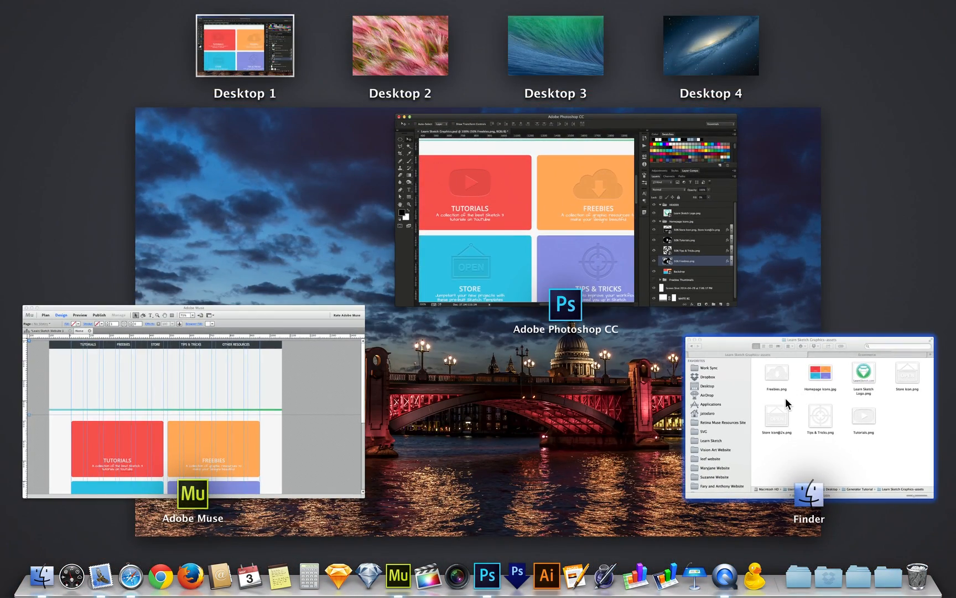
left_click(785, 397)
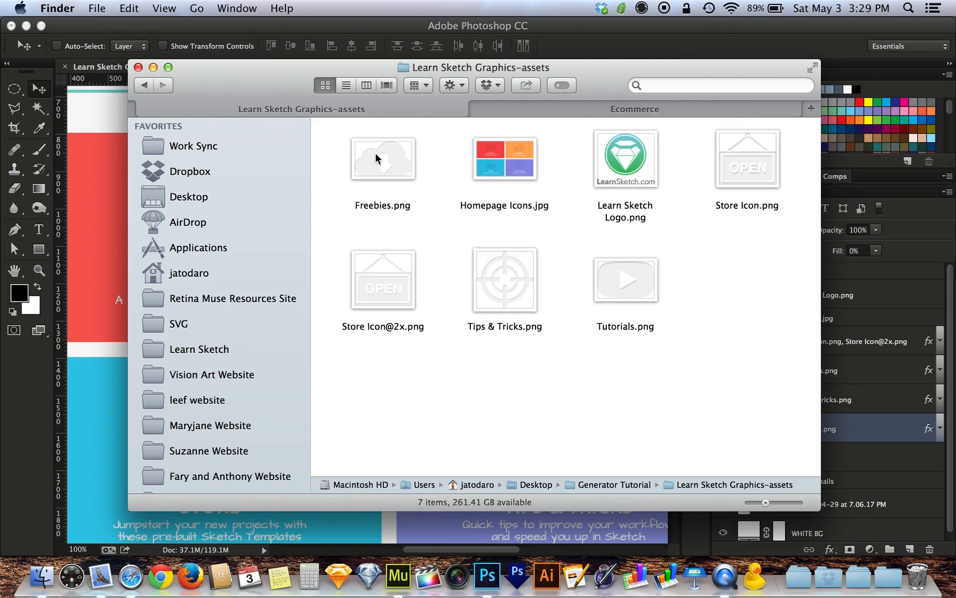
left_click_drag(375, 152, 358, 177)
left_click_drag(358, 181, 292, 286)
left_click_drag(362, 314, 556, 404)
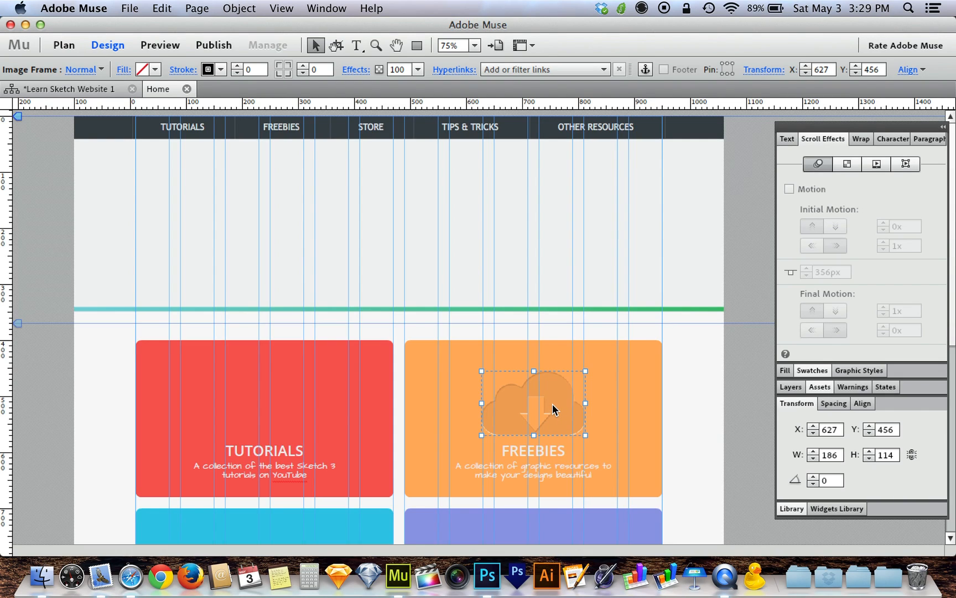
left_click(681, 424)
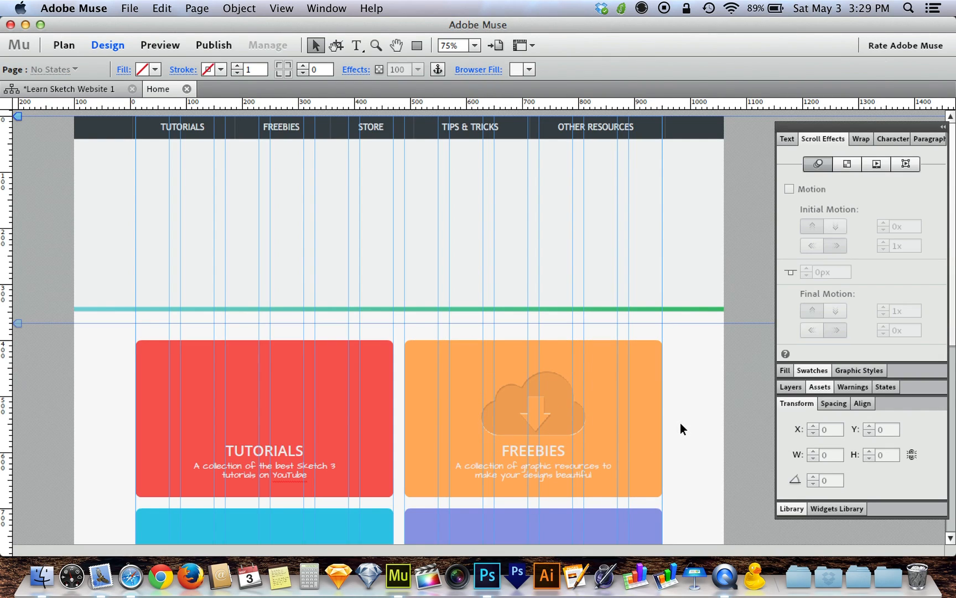
Switch to the Finder assets folder and preview Learn Sketch Logo.png
key("ctrl+Up")
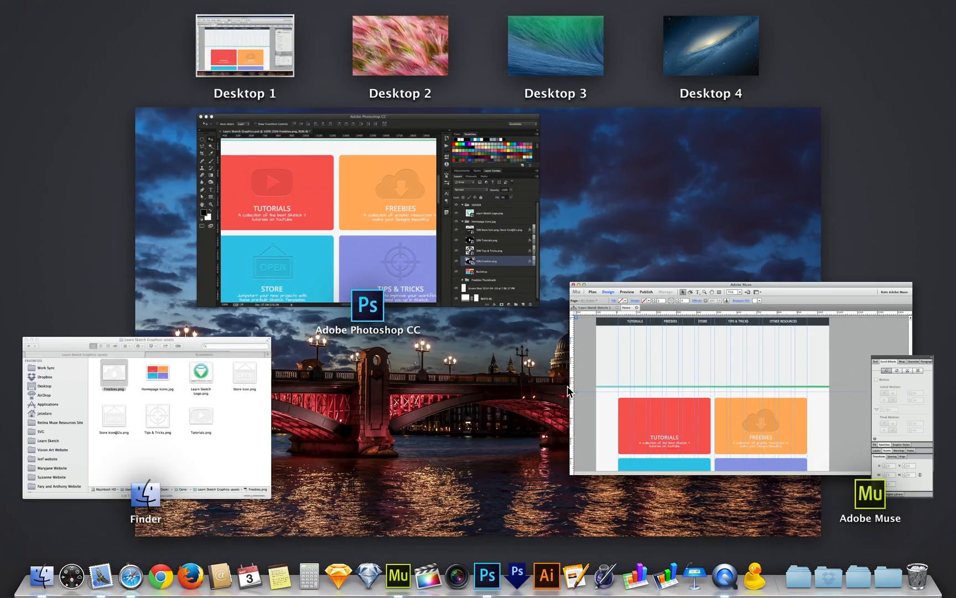
left_click(238, 384)
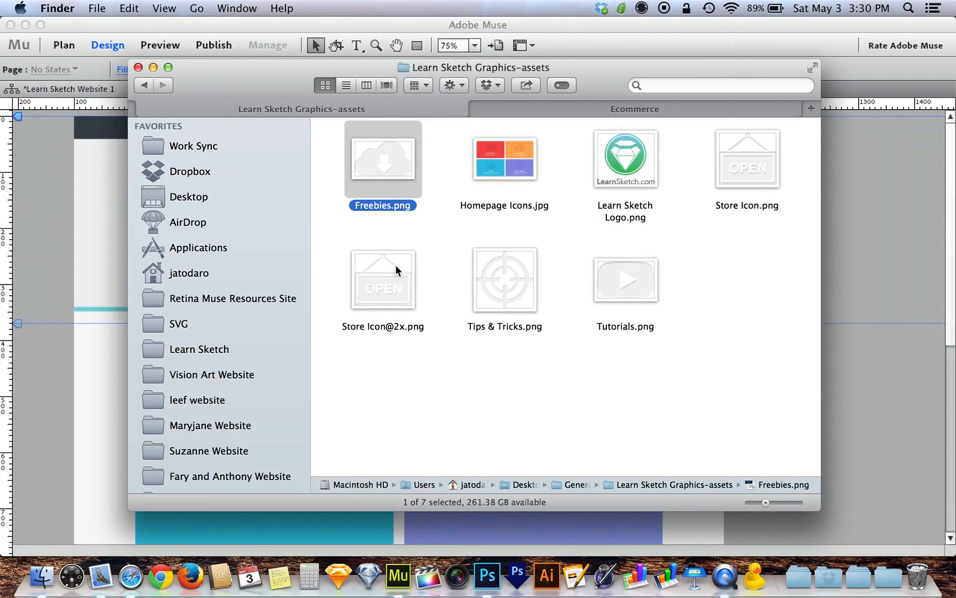
left_click(621, 166)
key("space")
key("space")
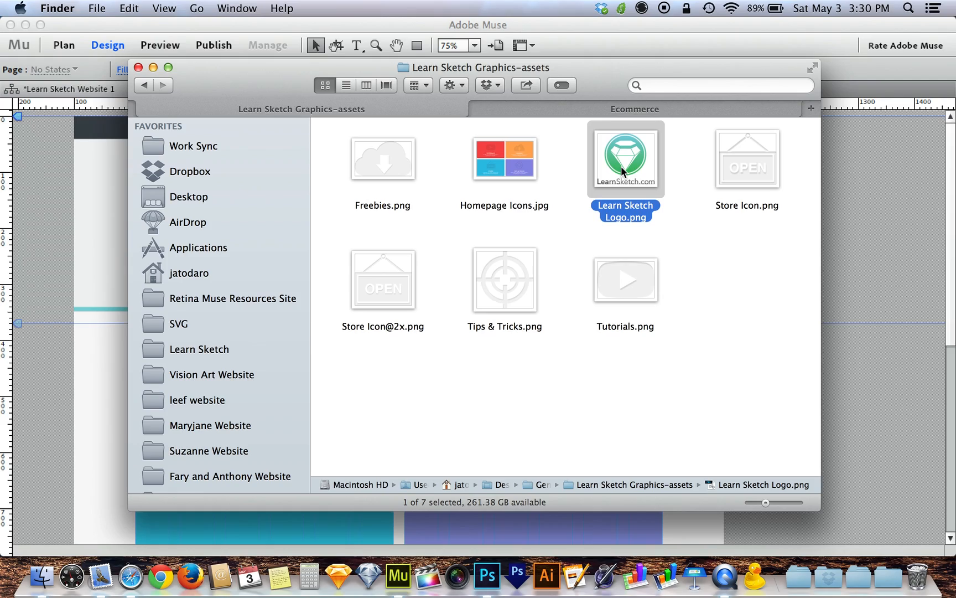
Switch to Photoshop and rename the Learn Sketch Logo.png layer to "50% Learn Sketch Logo.png"
left_click(565, 207)
key("ctrl+Up")
left_click(556, 213)
double_click(819, 295)
key("Left")
type("50%")
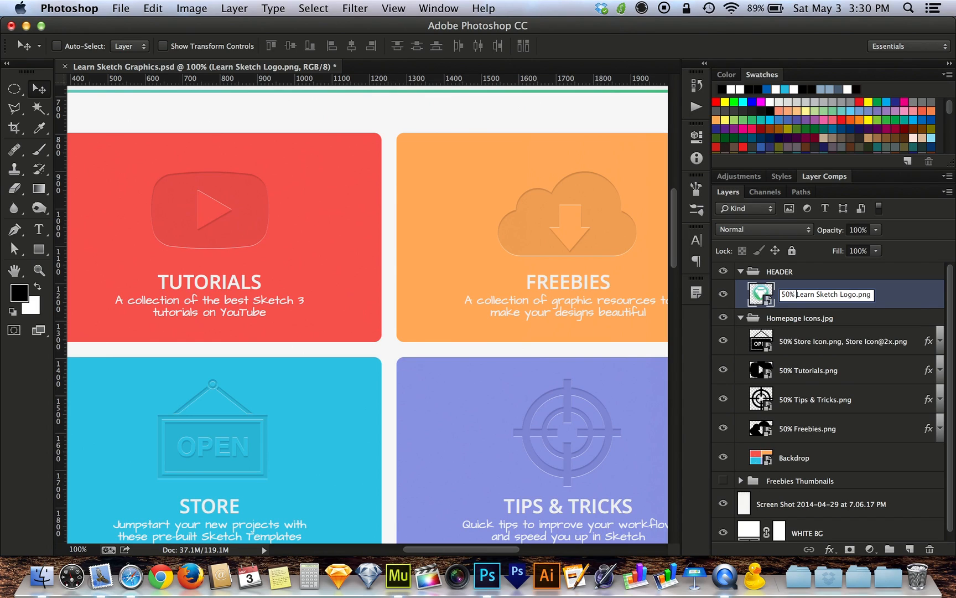
key("Return")
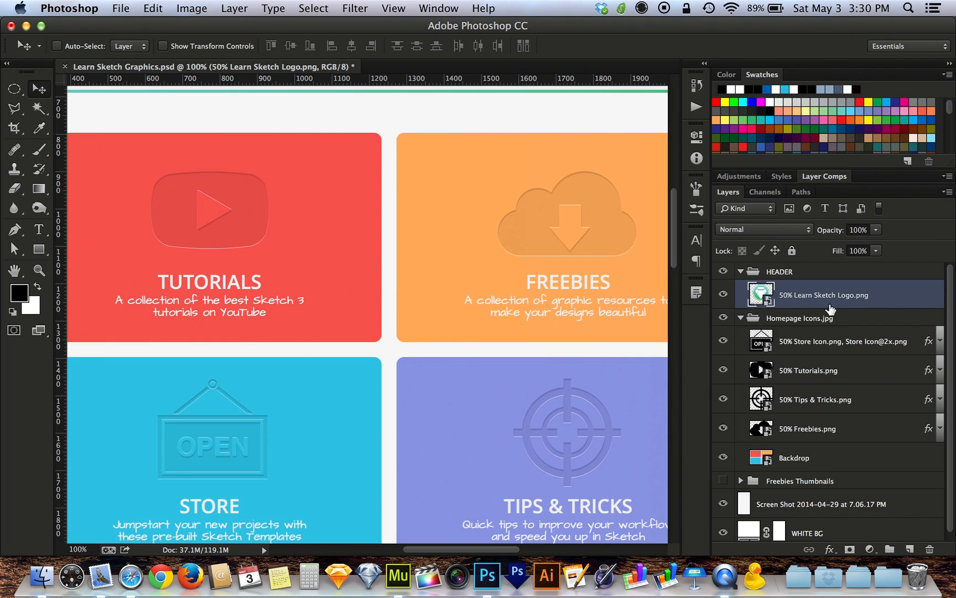
Apply a red Color Overlay to the 50% Learn Sketch Logo.png layer with the Hue blend mode at 100% opacity
scroll(533, 248, "up", 6)
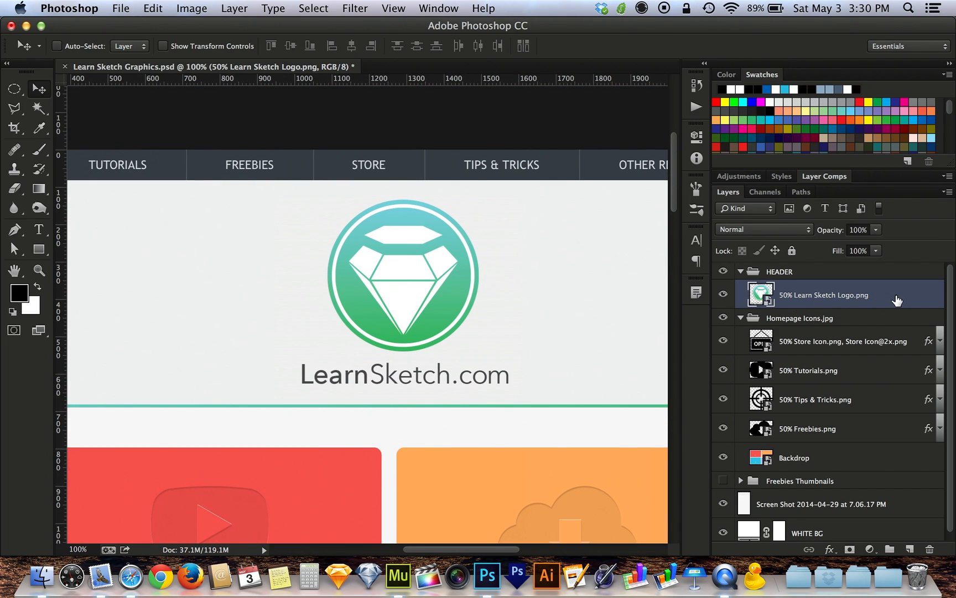
double_click(892, 295)
left_click(554, 320)
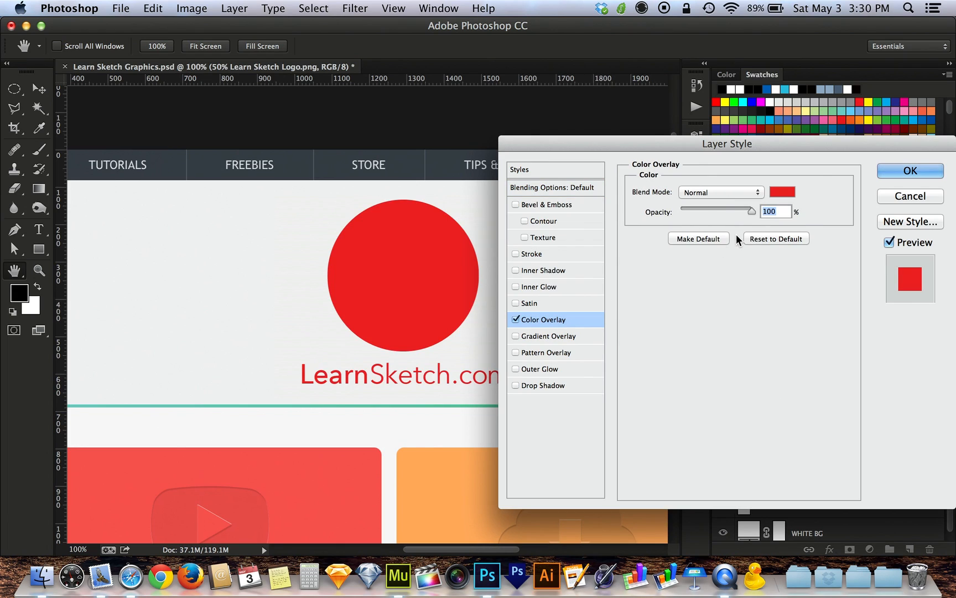
left_click(714, 192)
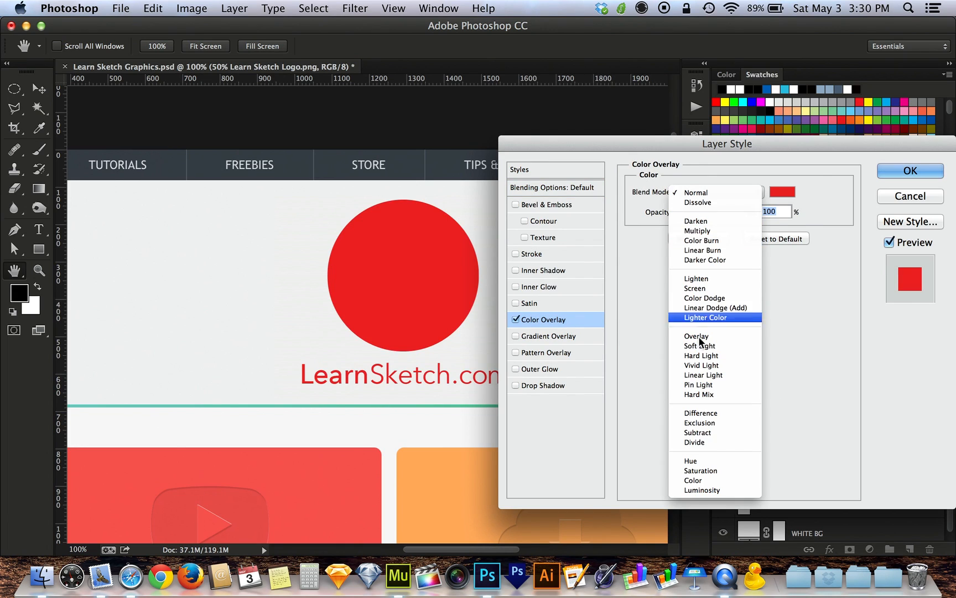
left_click(696, 461)
left_click_drag(734, 212, 760, 209)
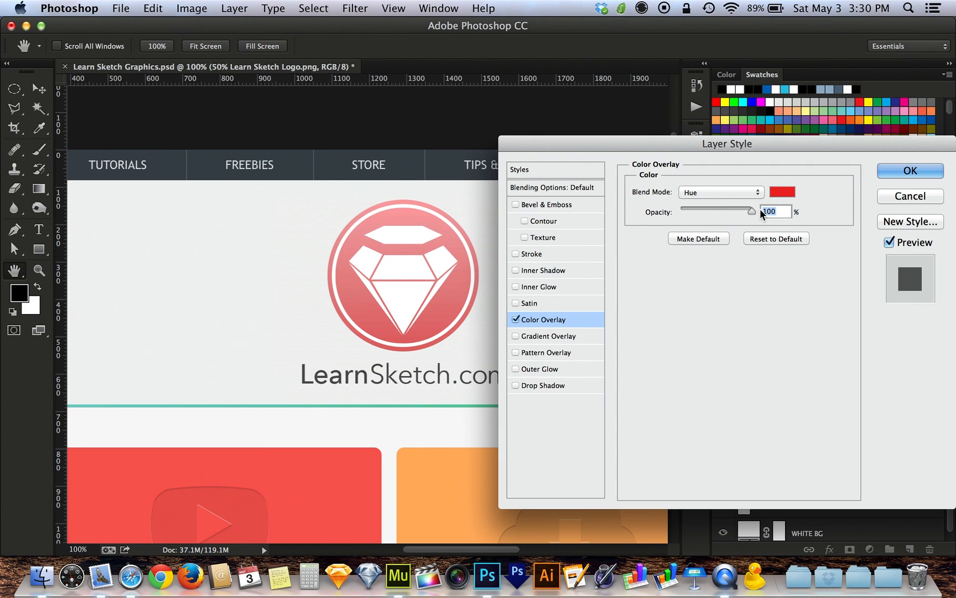
left_click(910, 171)
key("F3")
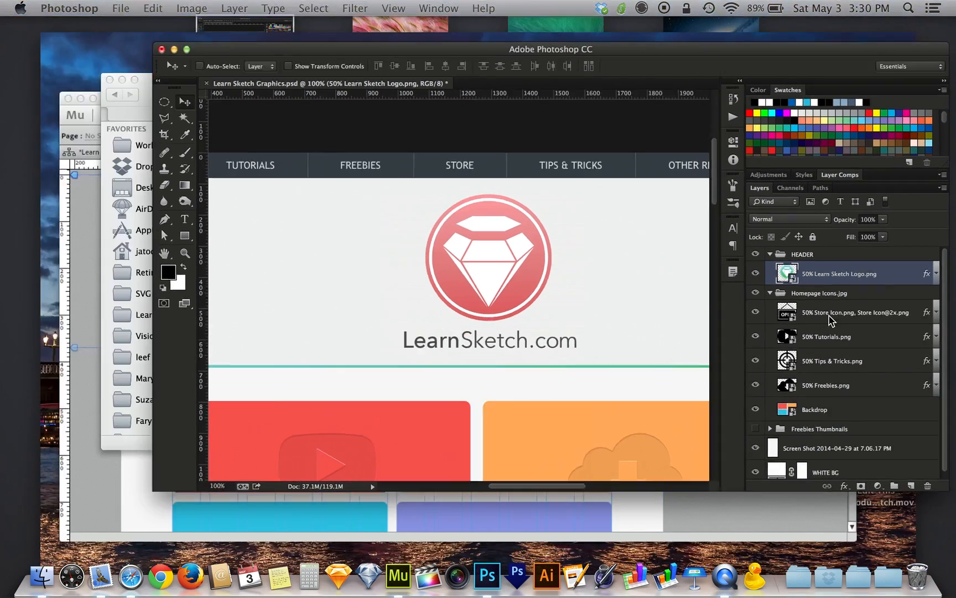
left_click(207, 231)
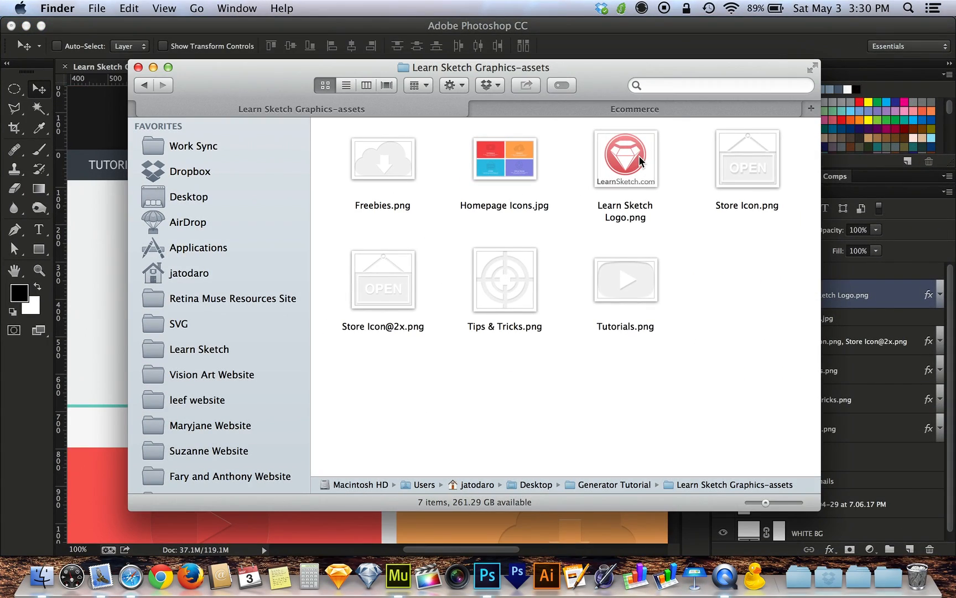
left_click_drag(590, 84, 708, 166)
mouse_move(740, 239)
left_mouse_down()
mouse_move(194, 253)
mouse_move(274, 230)
left_mouse_up()
left_click_drag(369, 312, 364, 308)
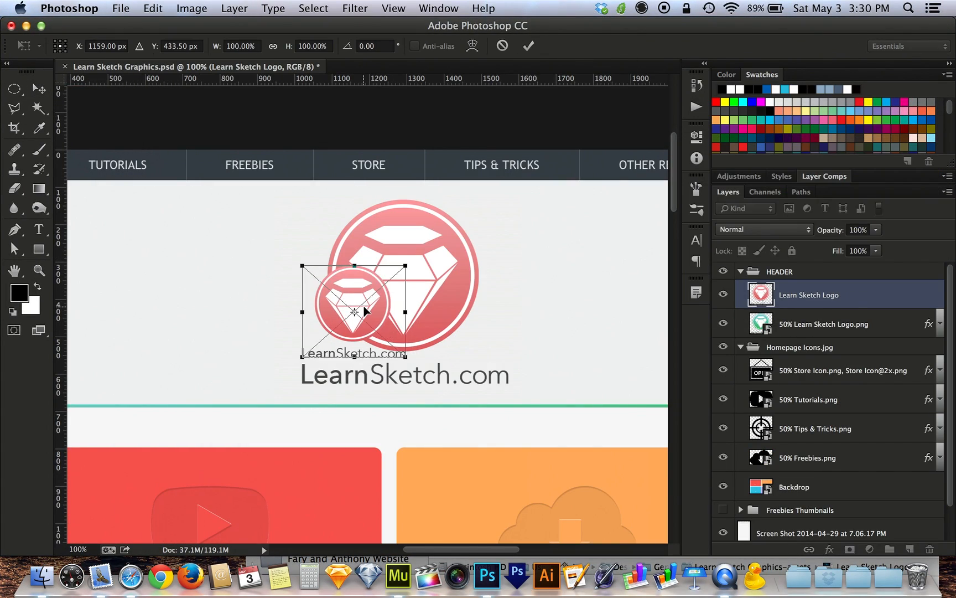
key("Escape")
Place Learn Sketch Logo.png from the assets folder on the Muse Home page, centred in the header above the teal-green line
key("ctrl+Up")
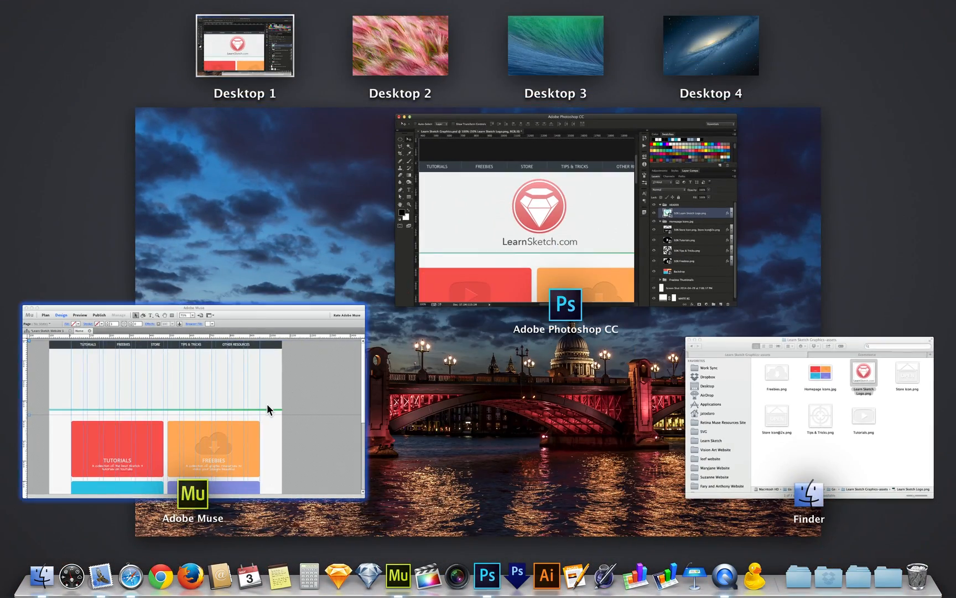
left_click(793, 458)
left_click_drag(741, 218, 397, 207)
key("ctrl+Up")
left_click(376, 204)
left_click(72, 203)
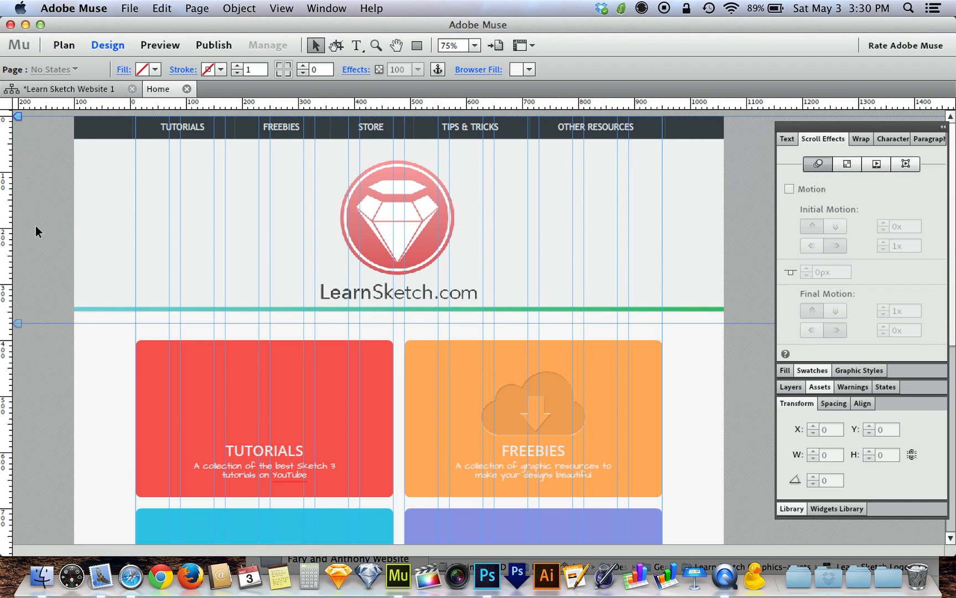
Preview the Home page in the browser, look over the placed logo, and close the preview
key("super+shift+e")
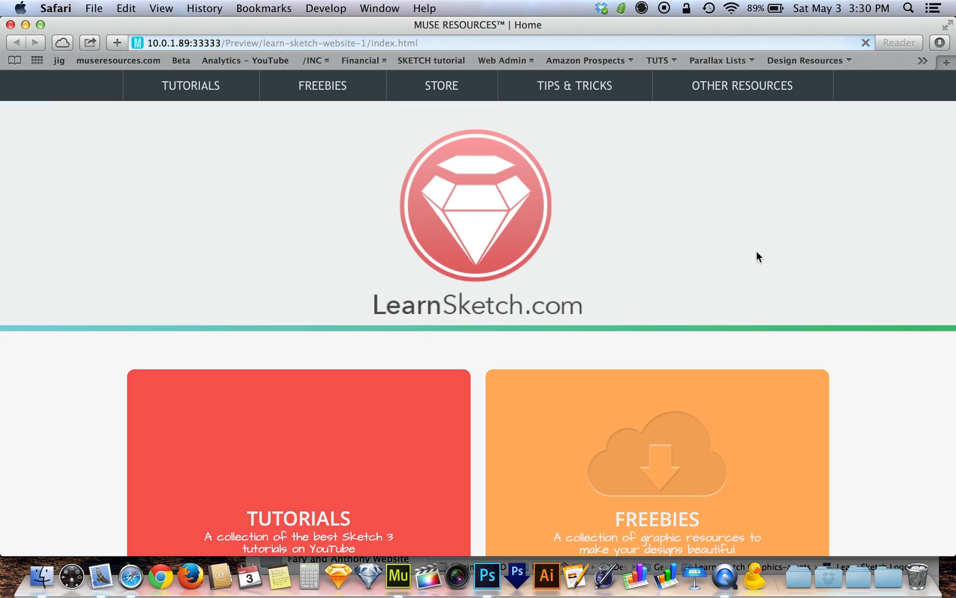
scroll(756, 256, "down", 3)
scroll(756, 256, "up", 3)
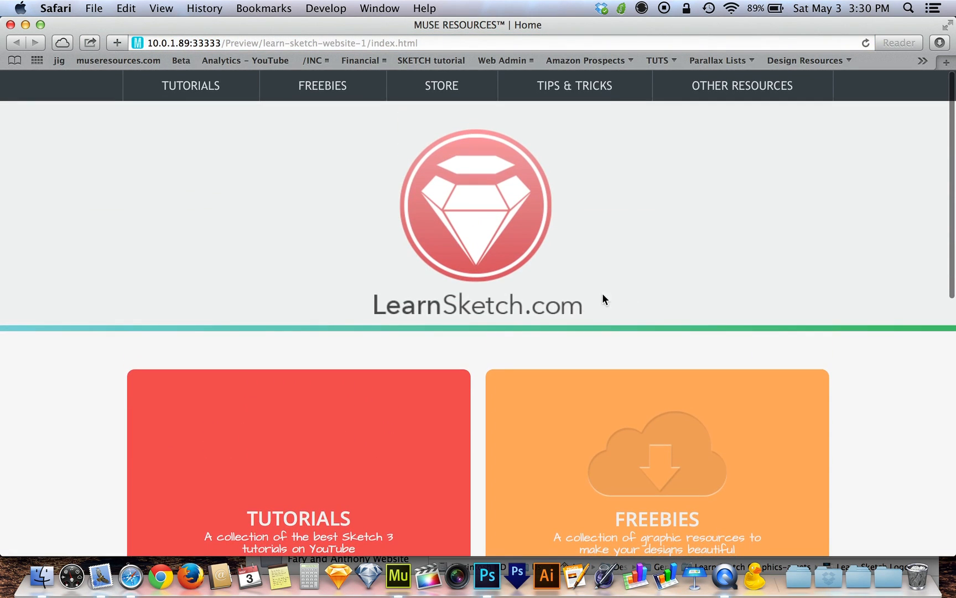
key("super+w")
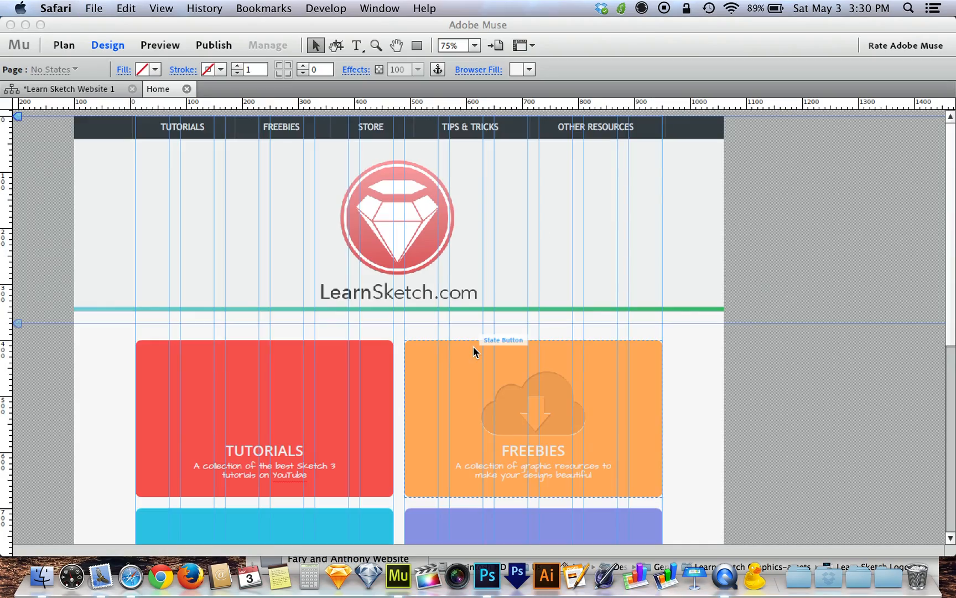
Switch to Photoshop and clear the layer style from the 50% Learn Sketch Logo.png layer
left_click(39, 279)
key("ctrl+Up")
left_click(843, 220)
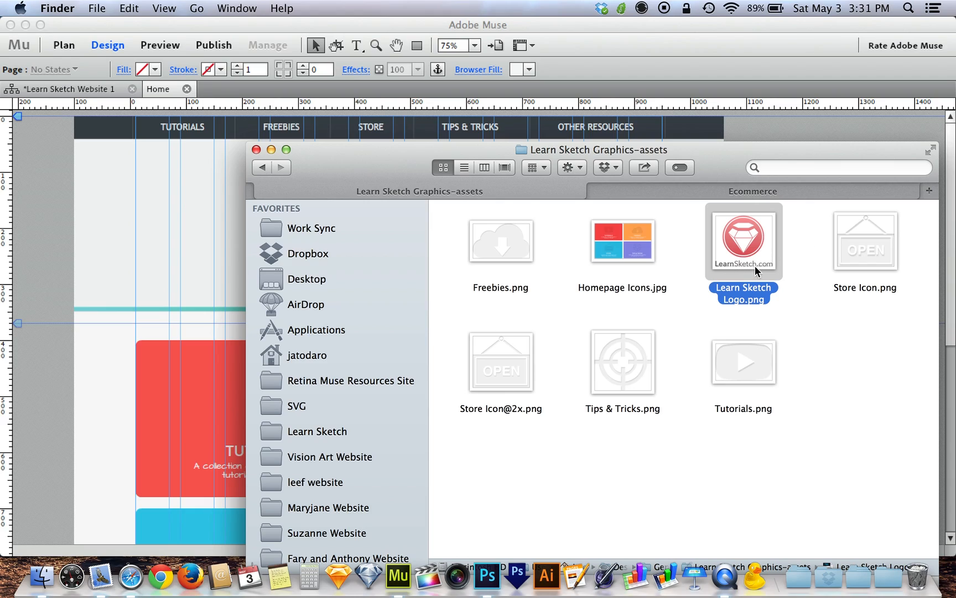
key("ctrl+Up")
left_click(232, 192)
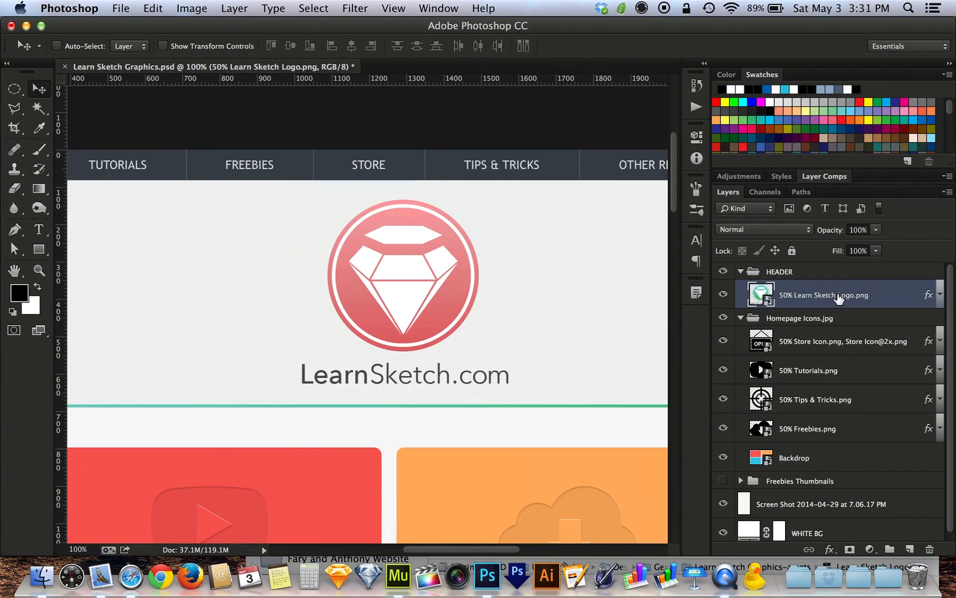
right_click(892, 296)
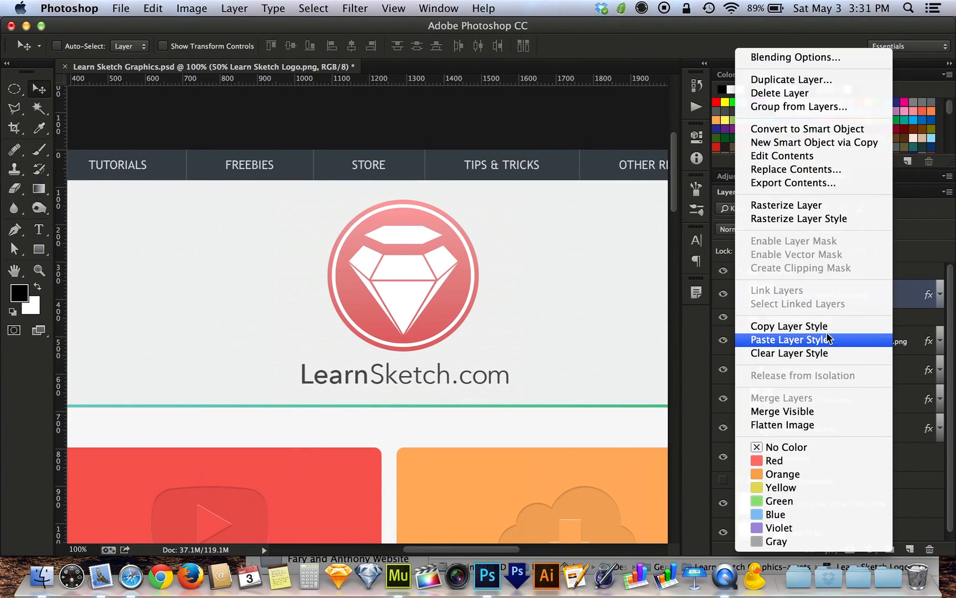
left_click(818, 352)
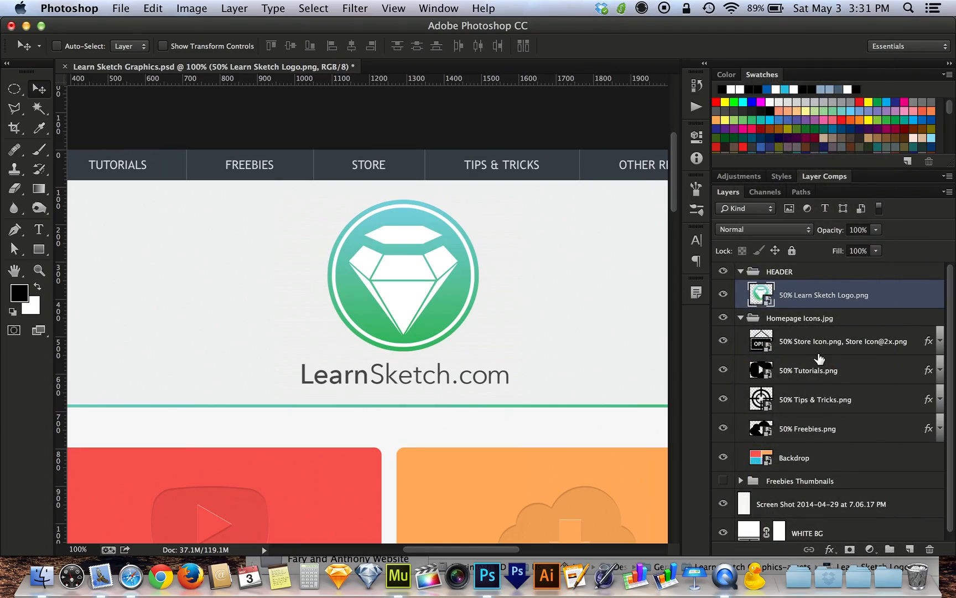
Check the regenerated Learn Sketch Logo.png in the Finder assets folder
key("ctrl+Up")
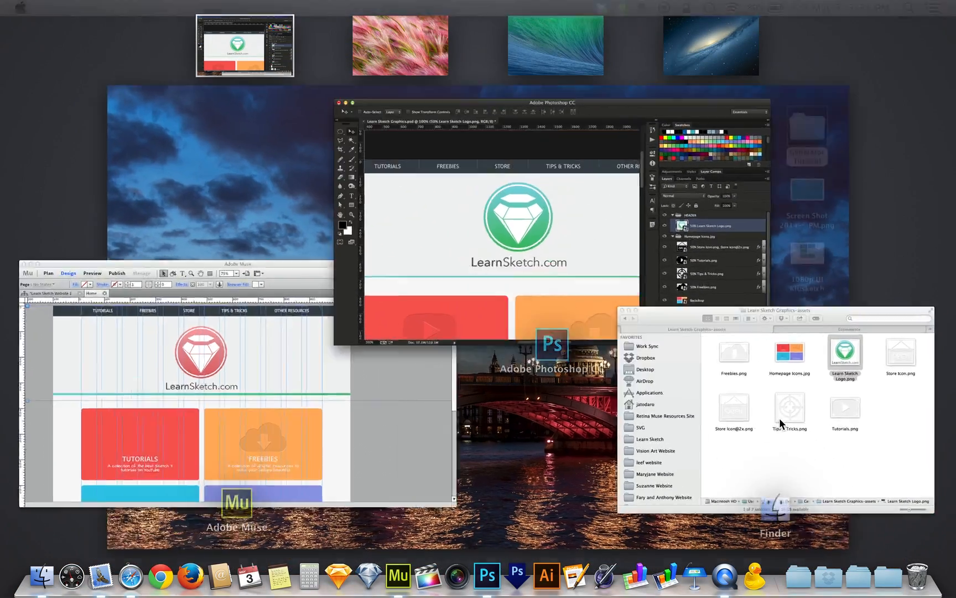
left_click(779, 418)
key("ctrl+Up")
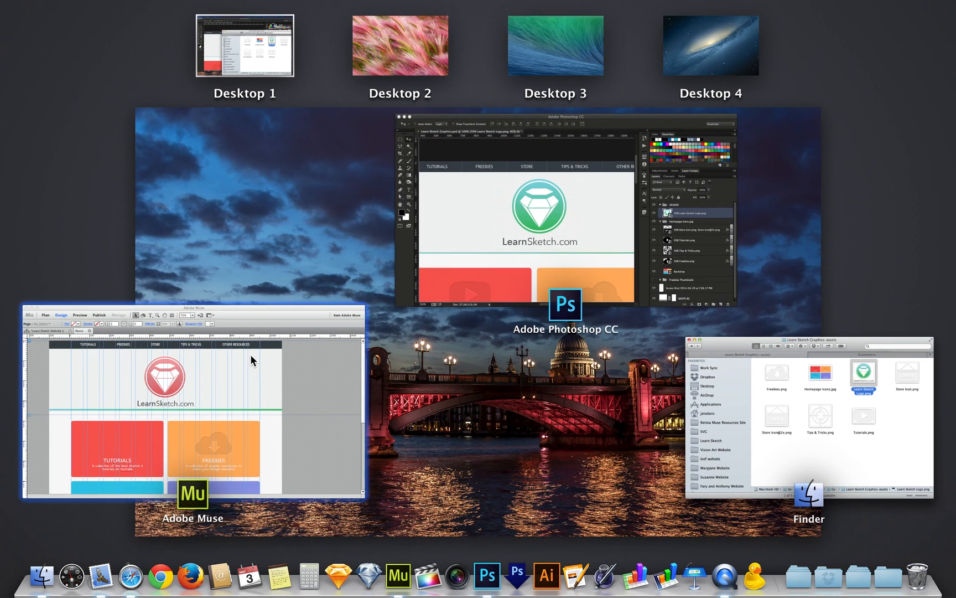
Switch to Muse and update the Learn Sketch Logo.png asset used on the Home page to its regenerated version
left_click(254, 355)
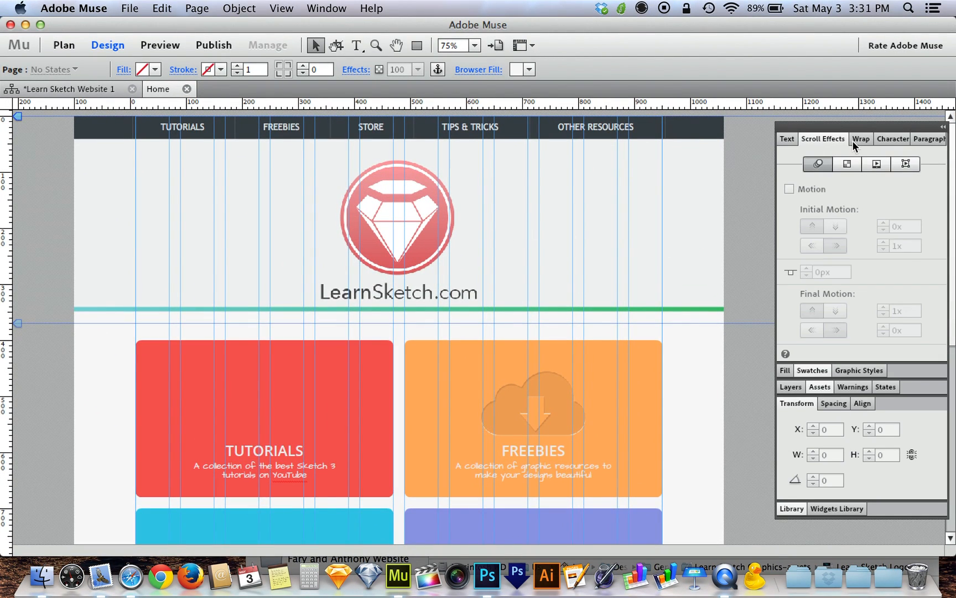
left_click(838, 127)
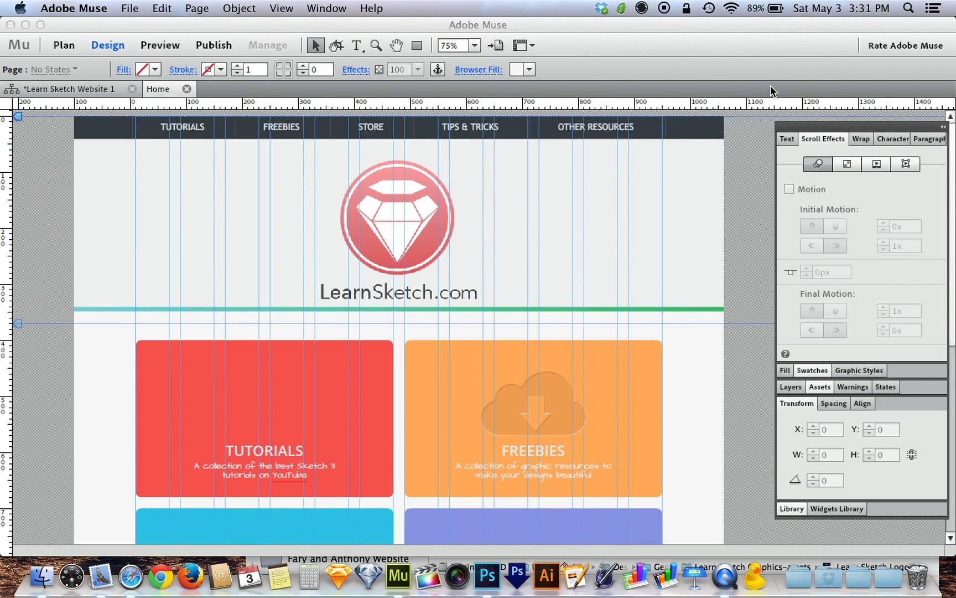
left_click(788, 140)
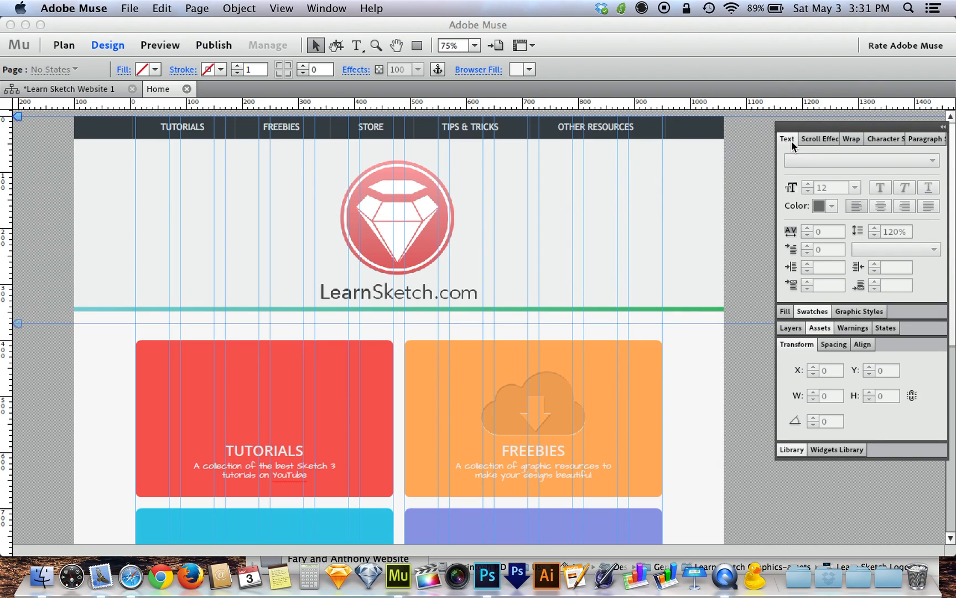
left_click(818, 328)
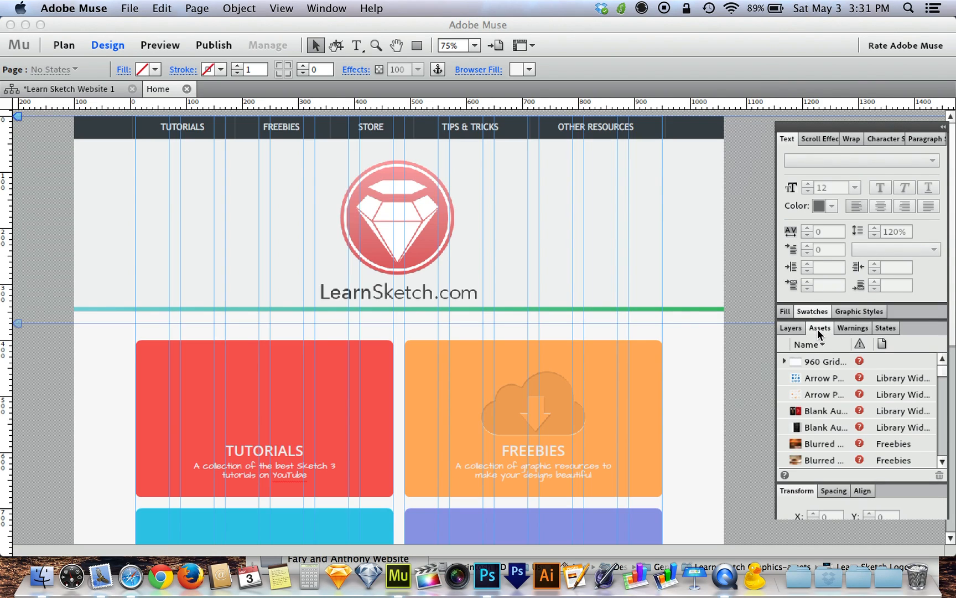
scroll(830, 384, "down", 10)
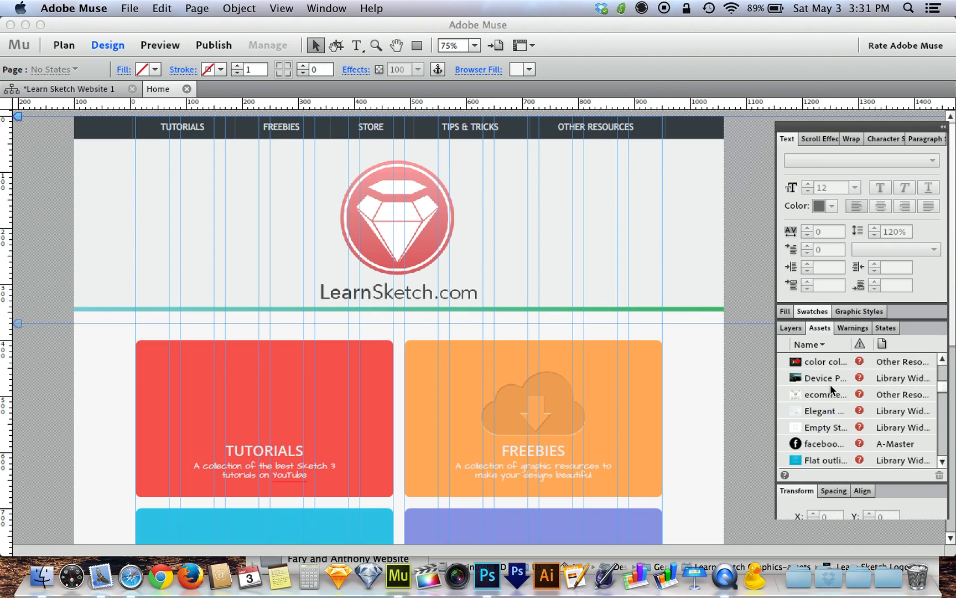
scroll(830, 384, "down", 5)
scroll(830, 384, "up", 5)
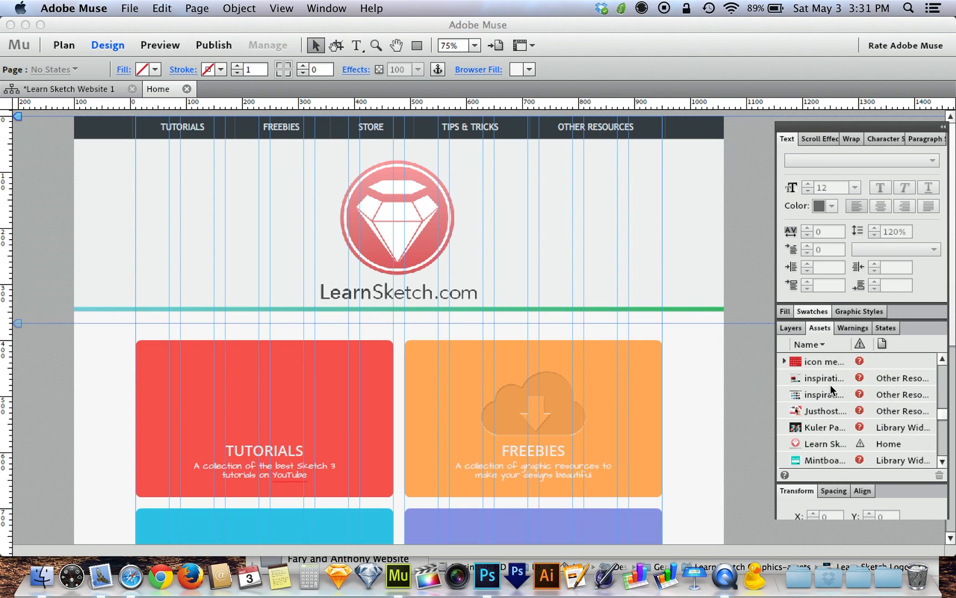
scroll(830, 384, "down", 3)
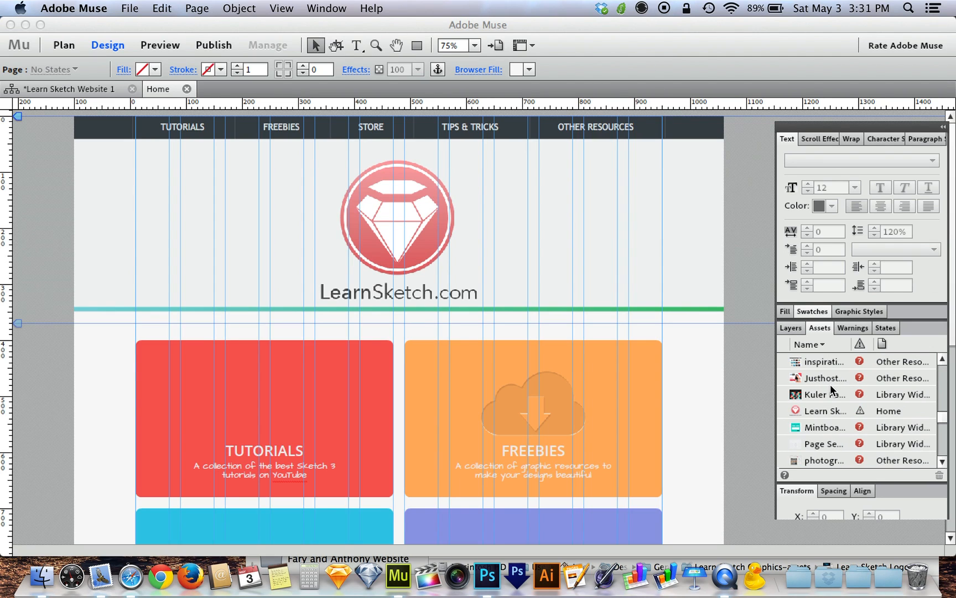
left_click(849, 407)
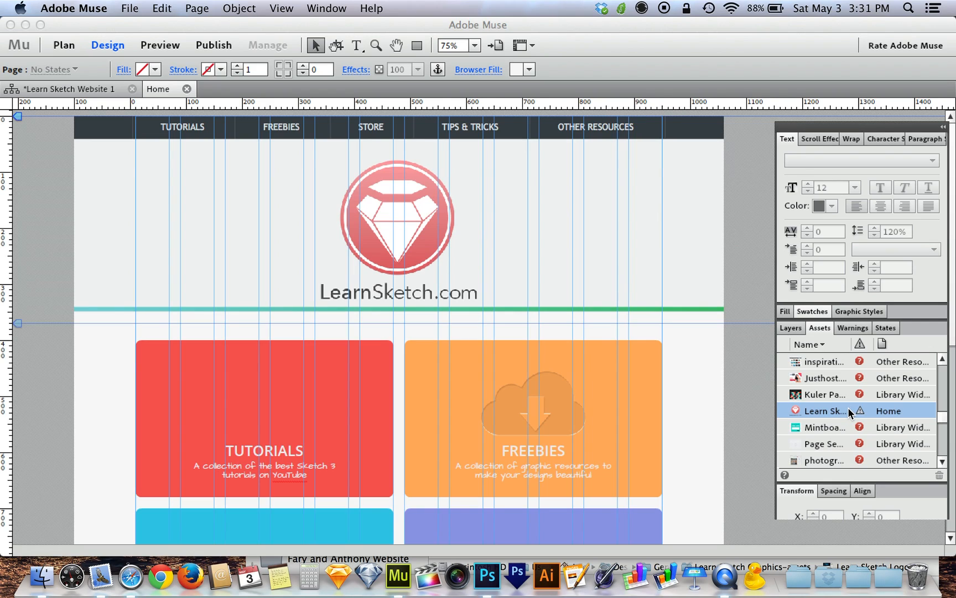
right_click(847, 407)
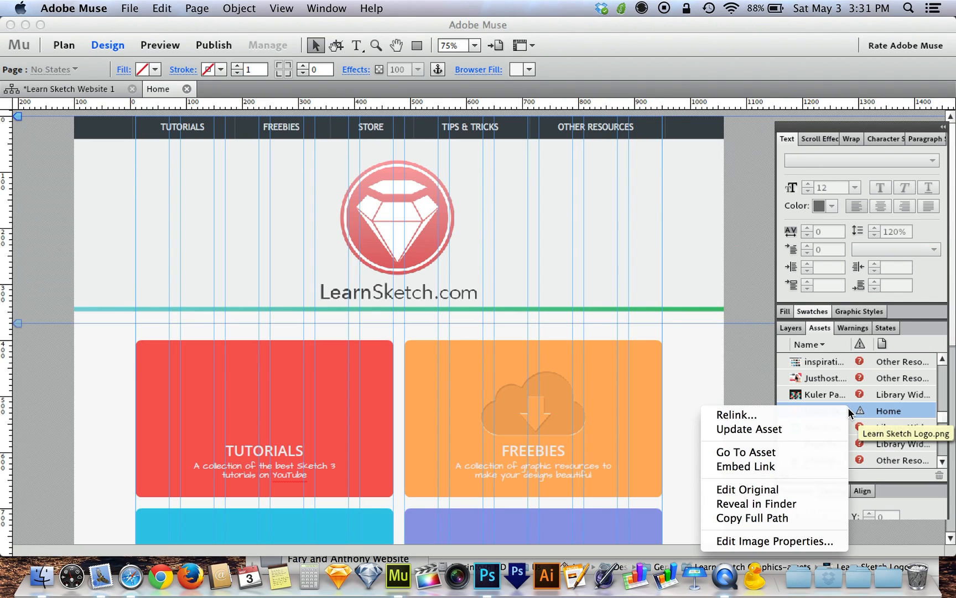
left_click(811, 427)
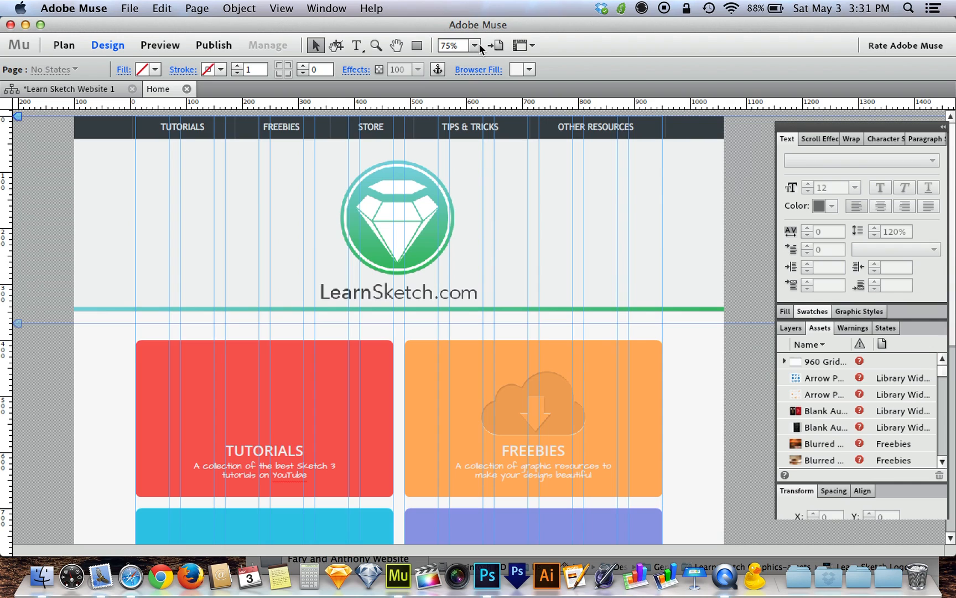
Zoom the Home page to 100% and review the header logo and the cards below it
key("super+equal")
scroll(234, 291, "down", 4)
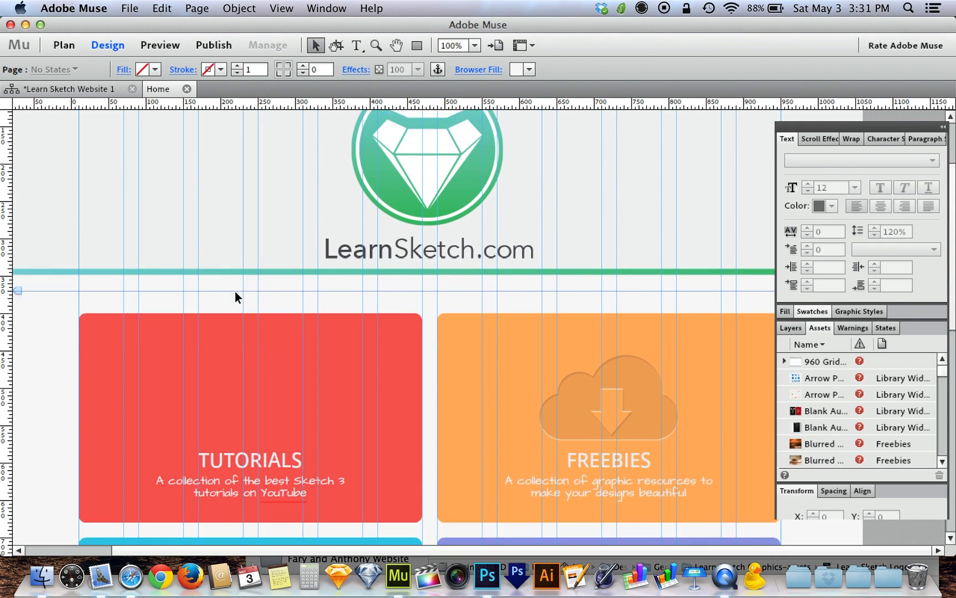
scroll(234, 291, "down", 3)
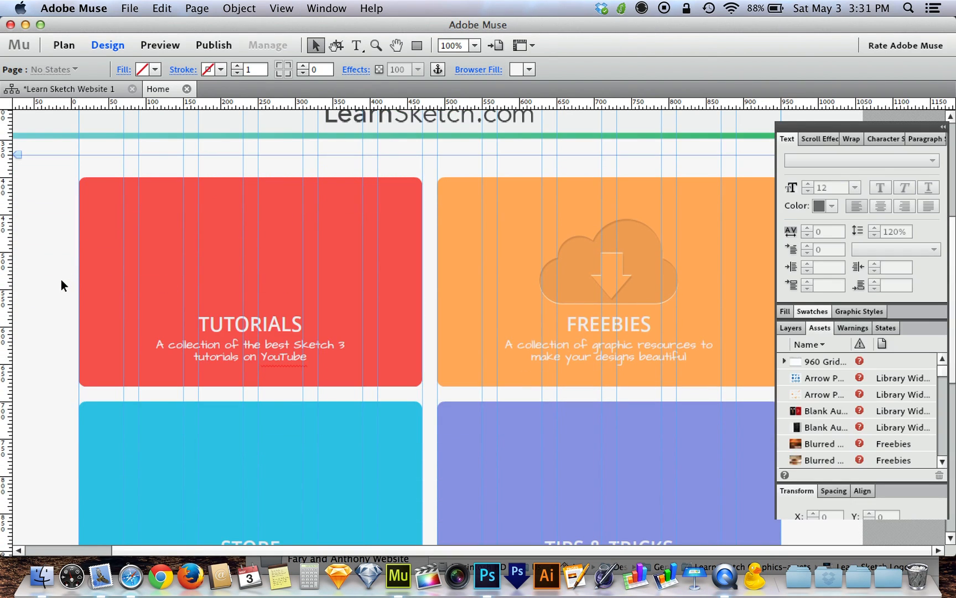
scroll(60, 285, "up", 4)
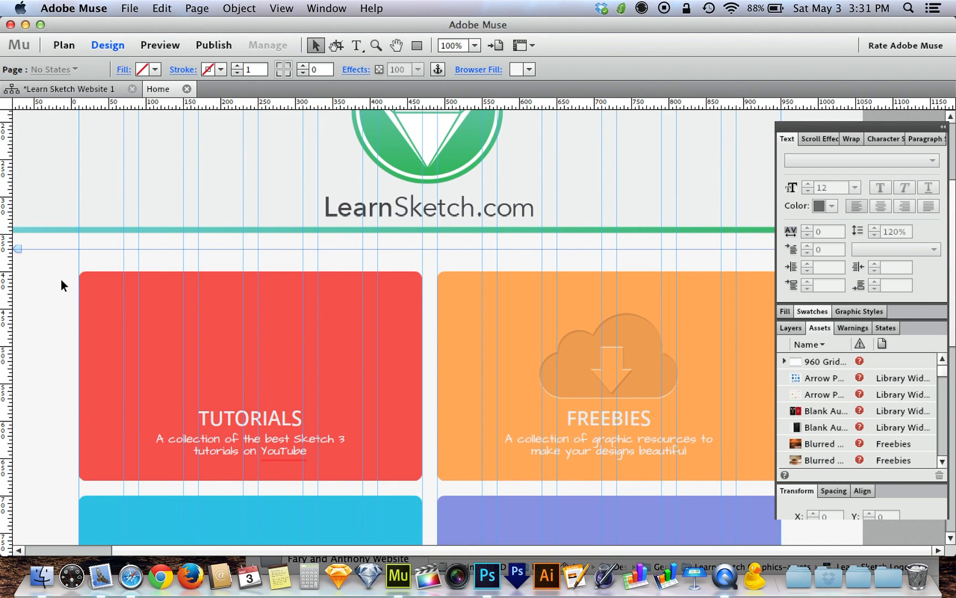
scroll(61, 285, "up", 2)
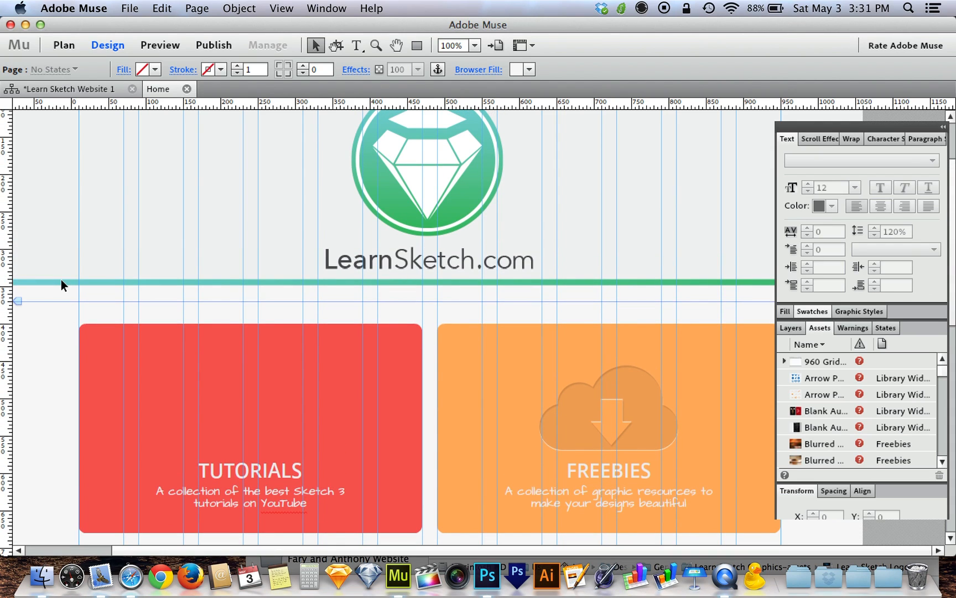
scroll(61, 285, "down", 3)
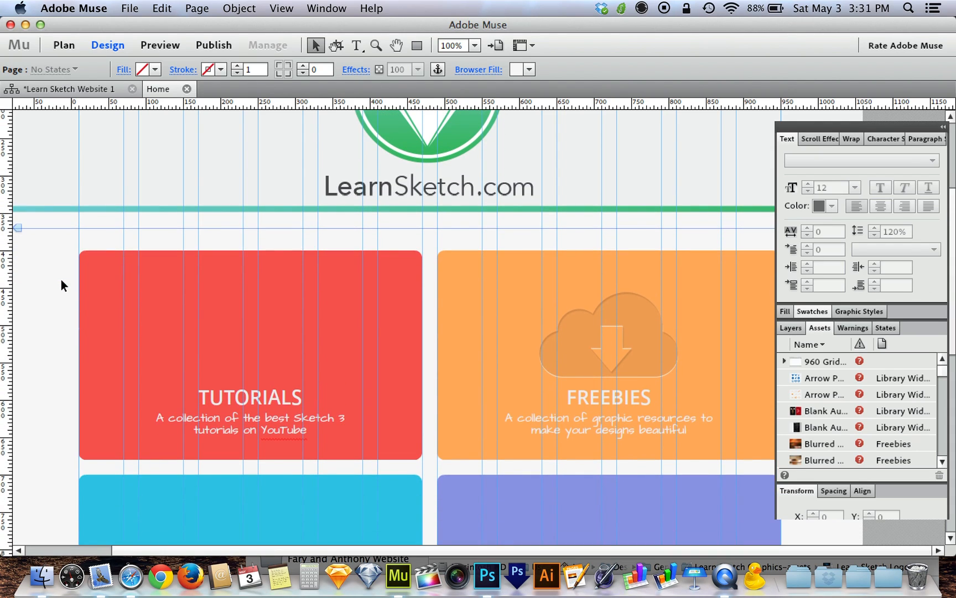